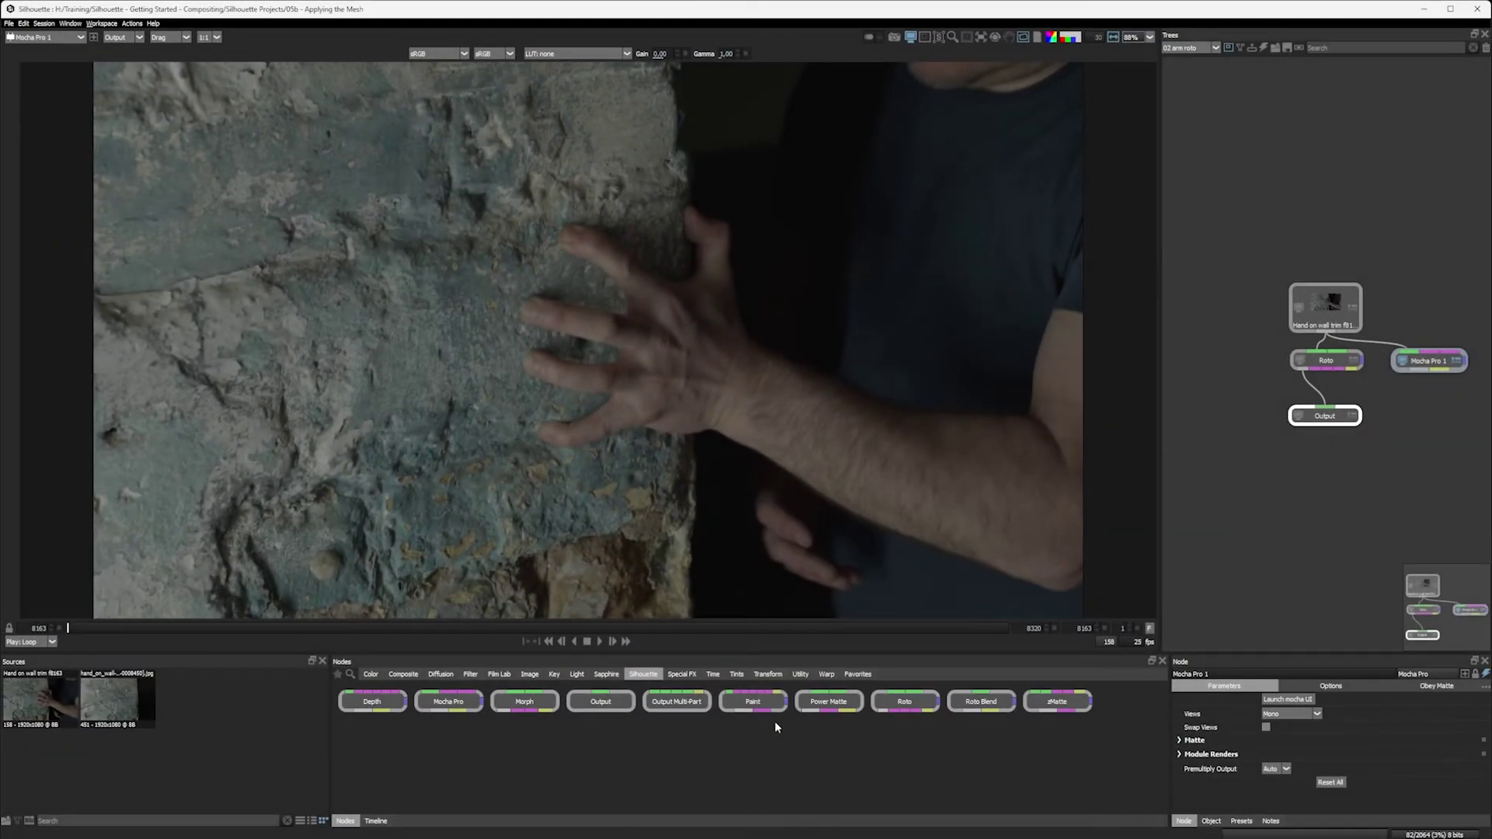
- Inspect the Roto arm shapes and Mocha Pro 1 settings, then move the hand_on_wall source up
{"action": "left_click", "coordinate": [1329, 361]}
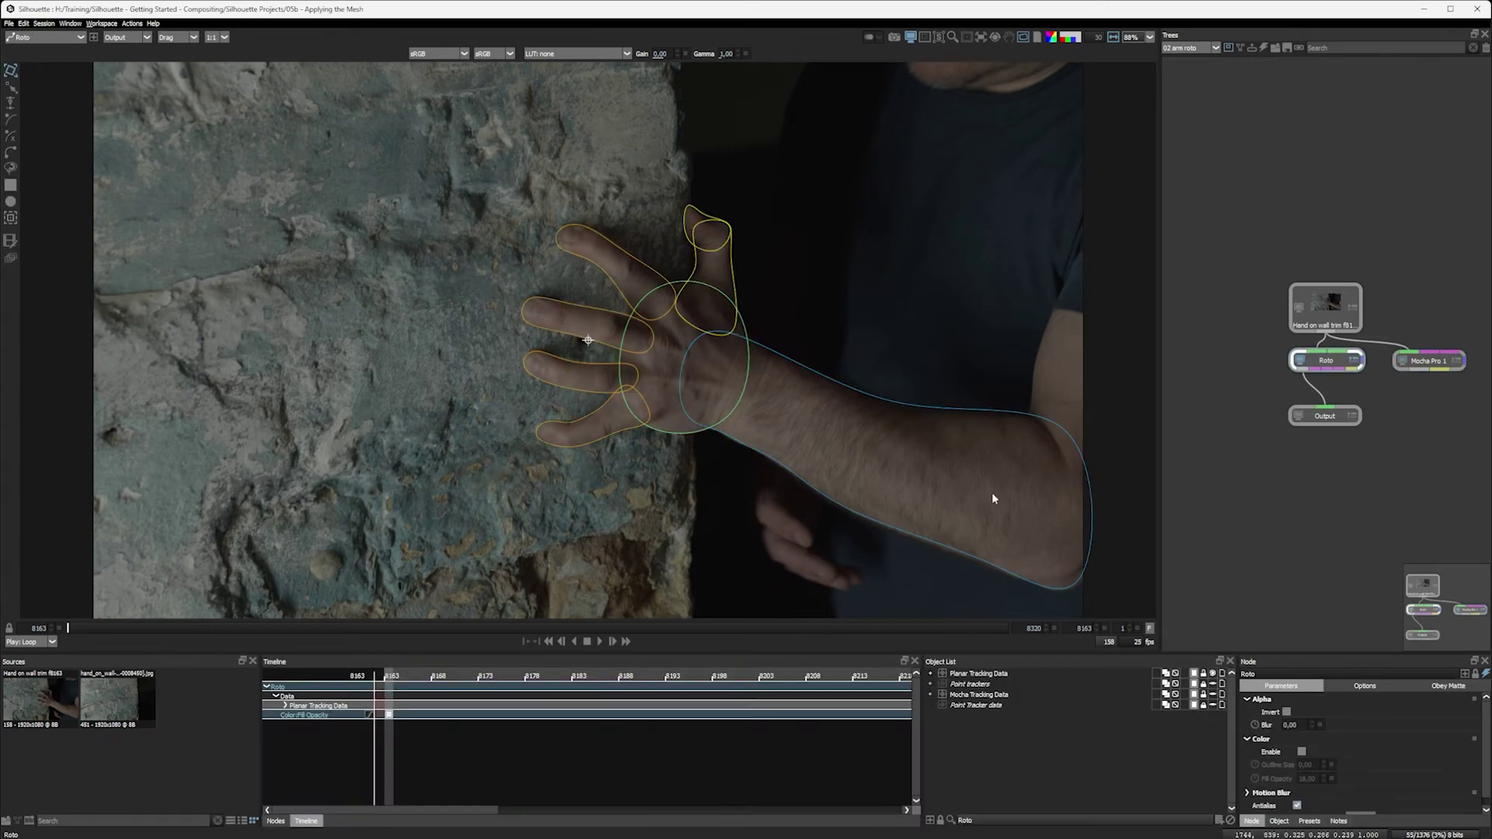
{"action": "left_click", "coordinate": [1430, 362]}
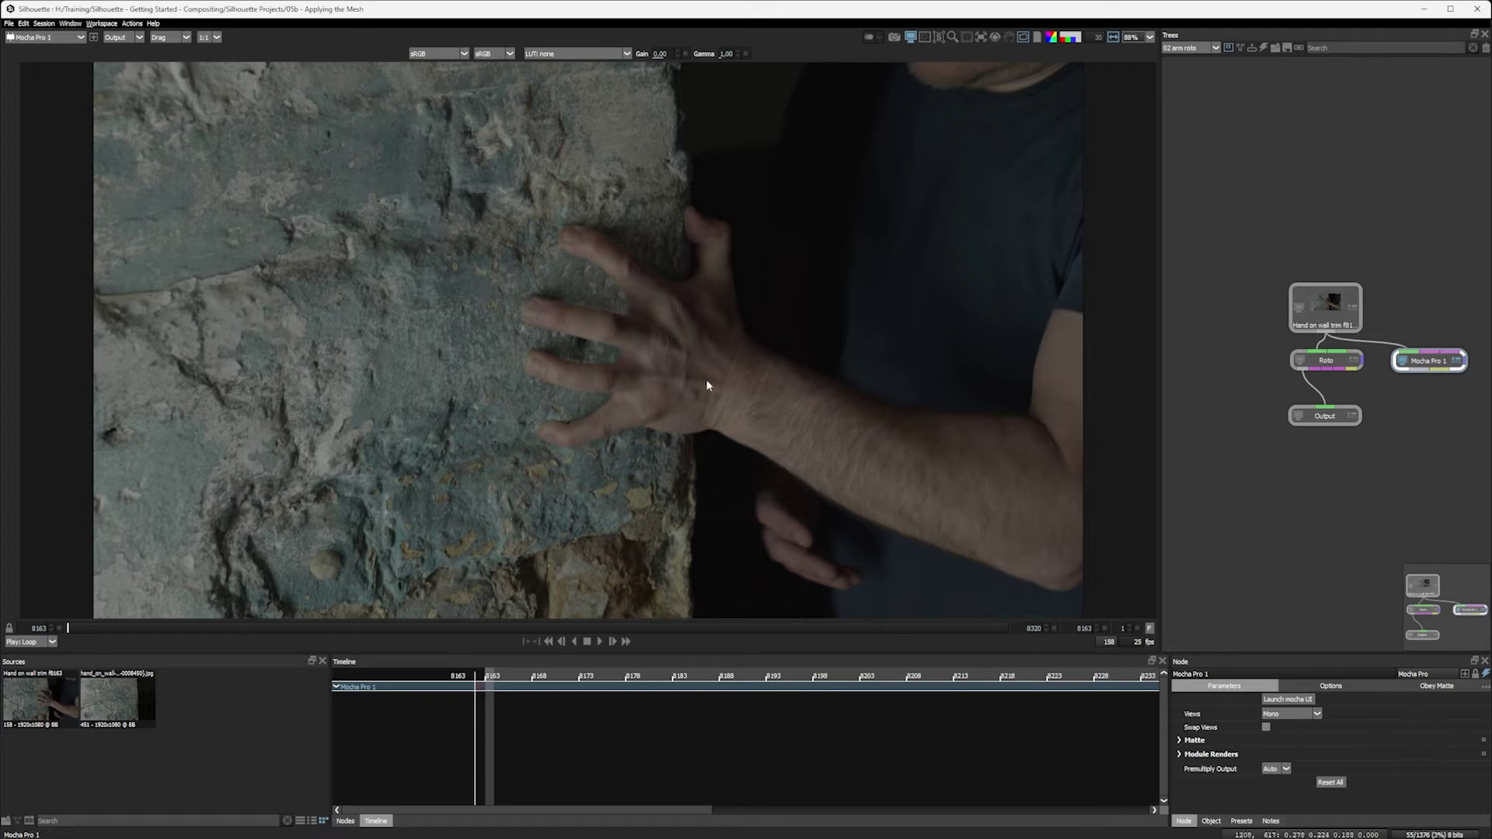
{"action": "left_click_drag", "start_coordinate": [1362, 314], "coordinate": [1364, 274]}
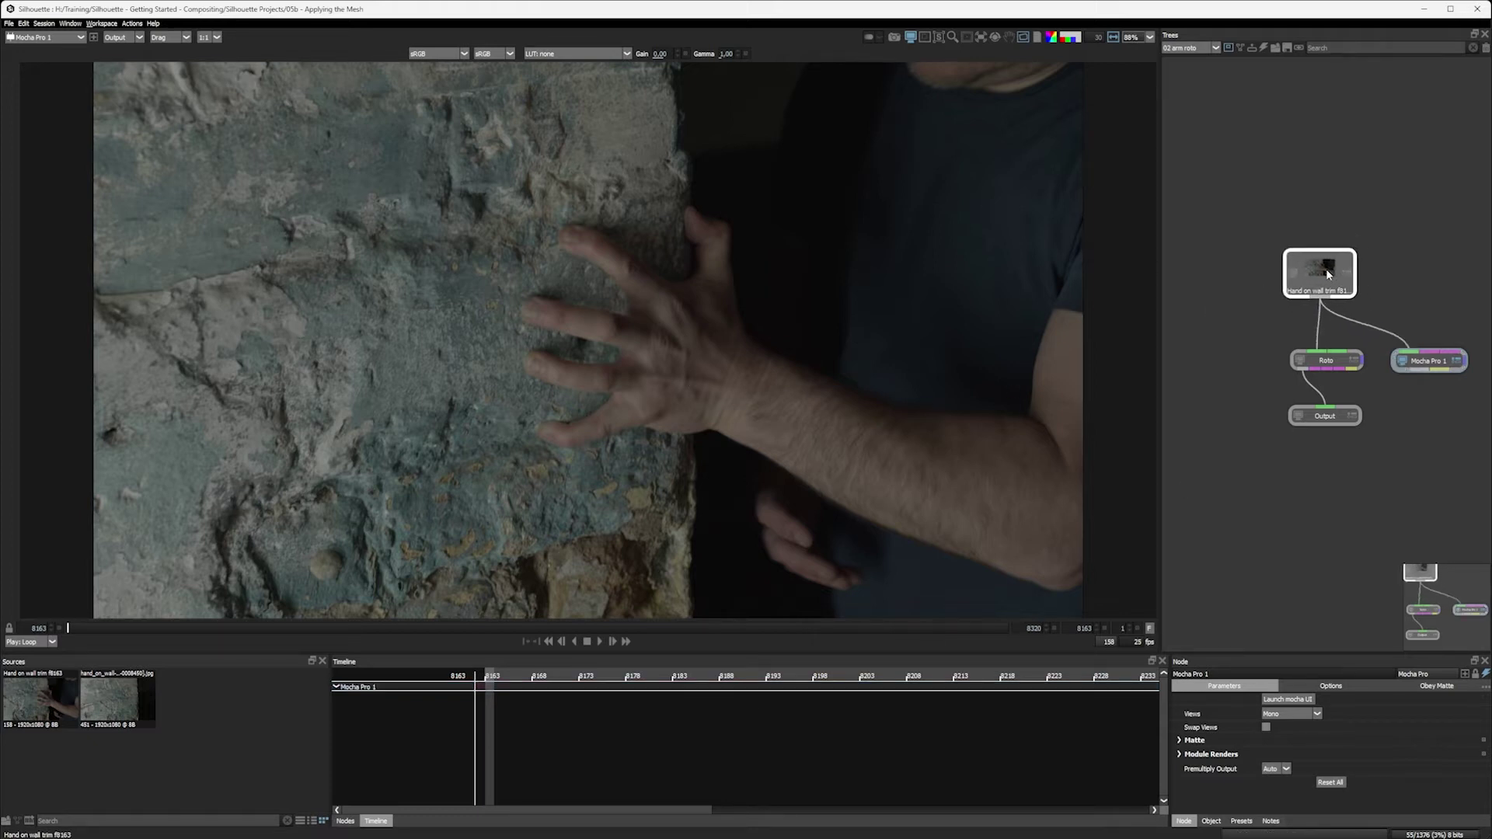
- Add a Hold node from the Time nodes to the tree, holding frame 8163
{"action": "left_click", "coordinate": [345, 821]}
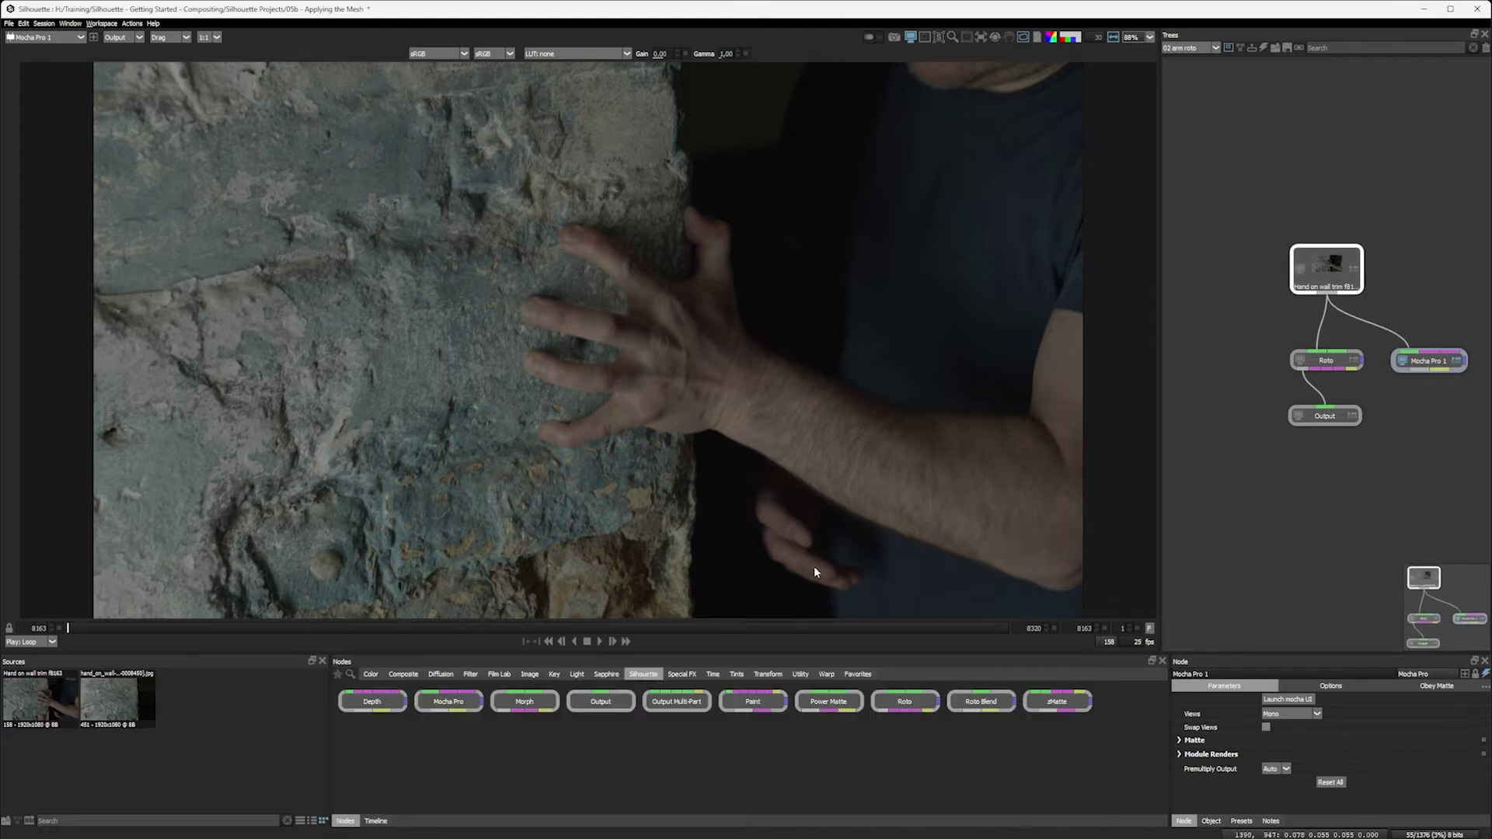
{"action": "left_click", "coordinate": [711, 676]}
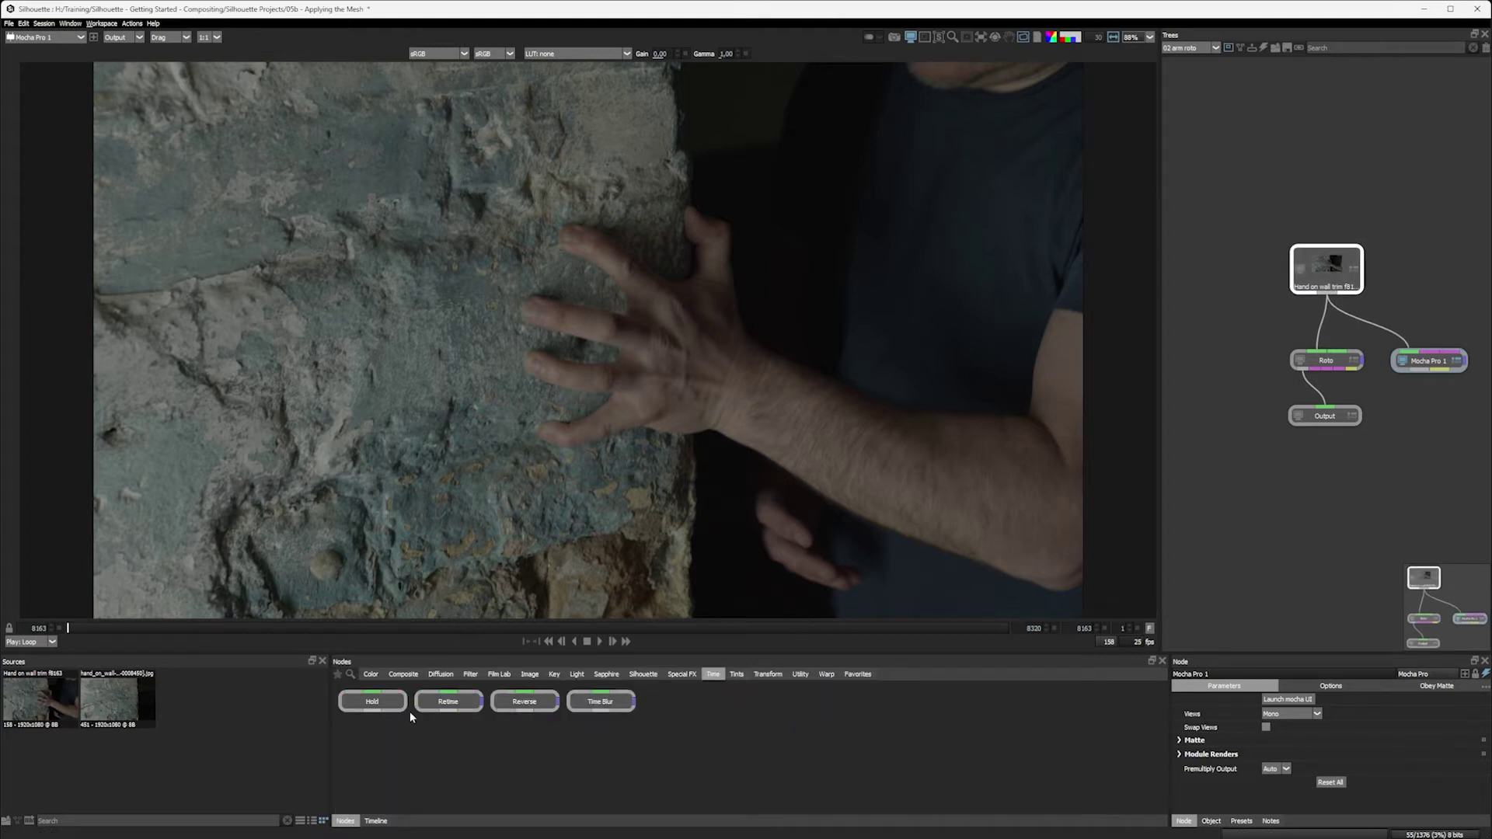
{"action": "left_click_drag", "start_coordinate": [383, 709], "coordinate": [1245, 333]}
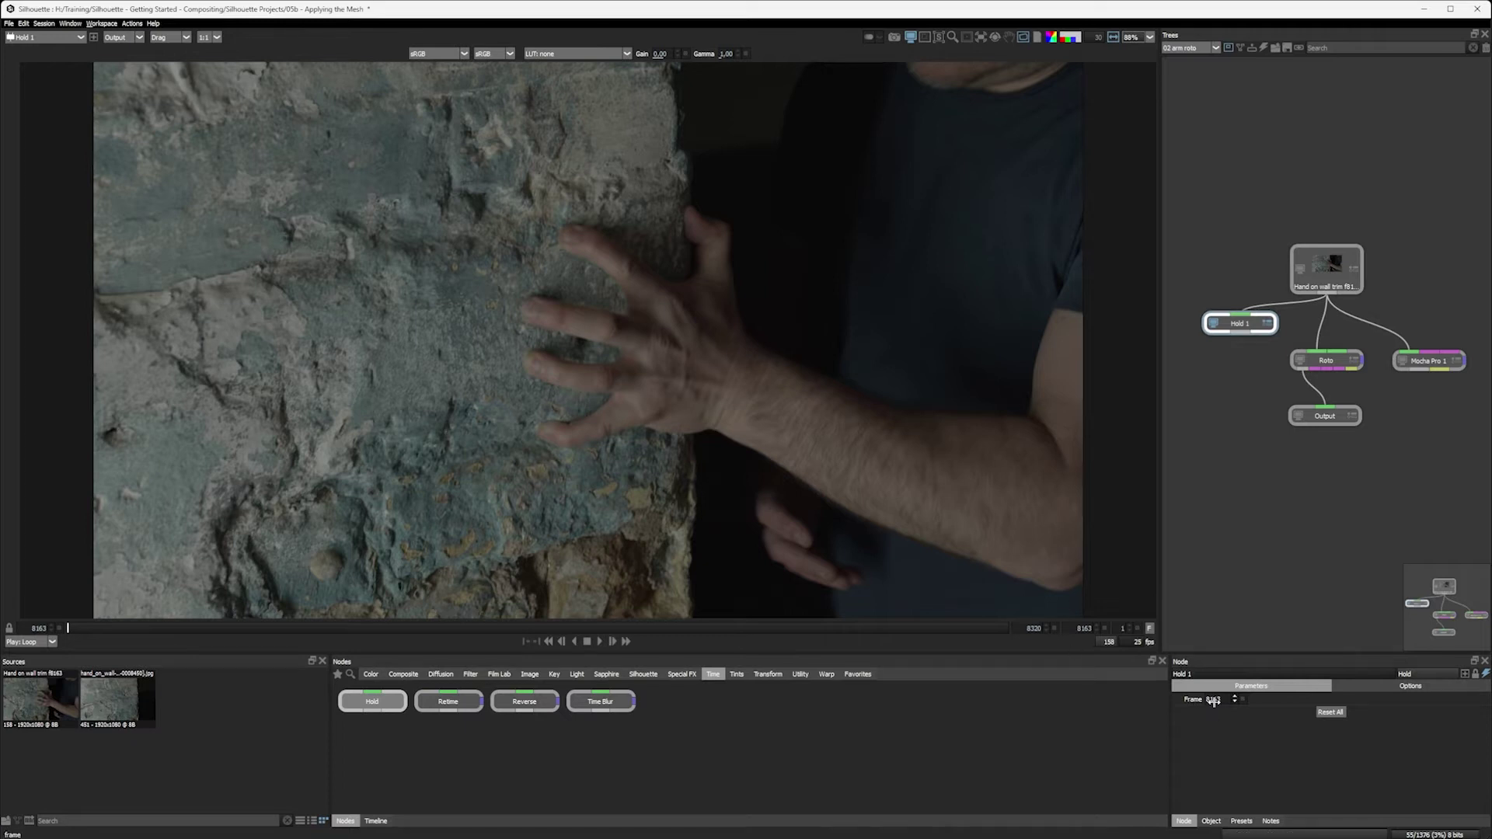
{"action": "left_click_drag", "start_coordinate": [1210, 698], "coordinate": [1243, 692]}
{"action": "left_click", "coordinate": [1243, 700]}
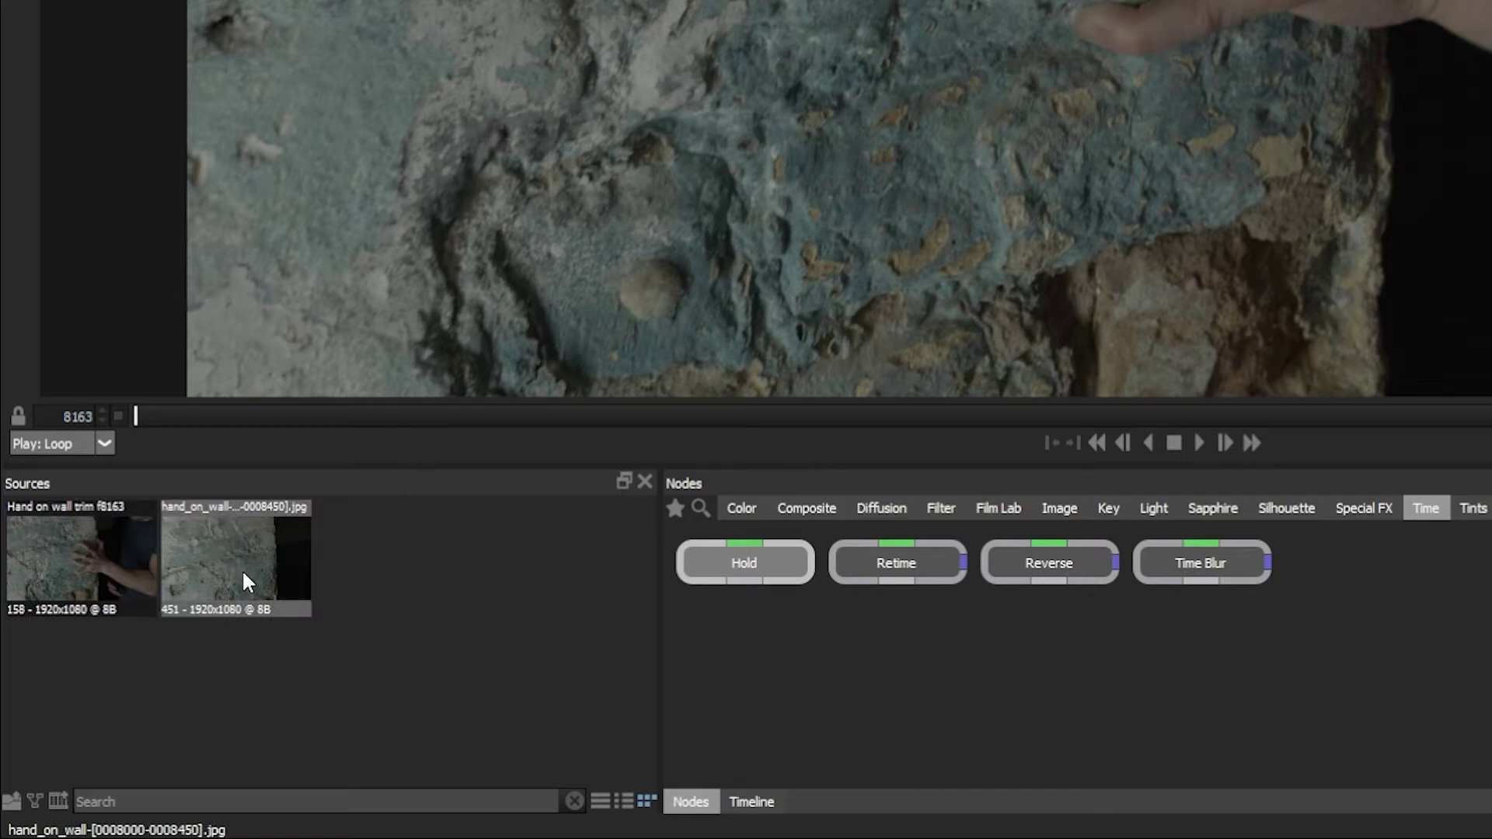
- Bring the hand_on_wall sequence into the tree, wire it into Hold 1, and hold frame 8159
{"action": "left_click_drag", "start_coordinate": [243, 574], "coordinate": [1219, 258]}
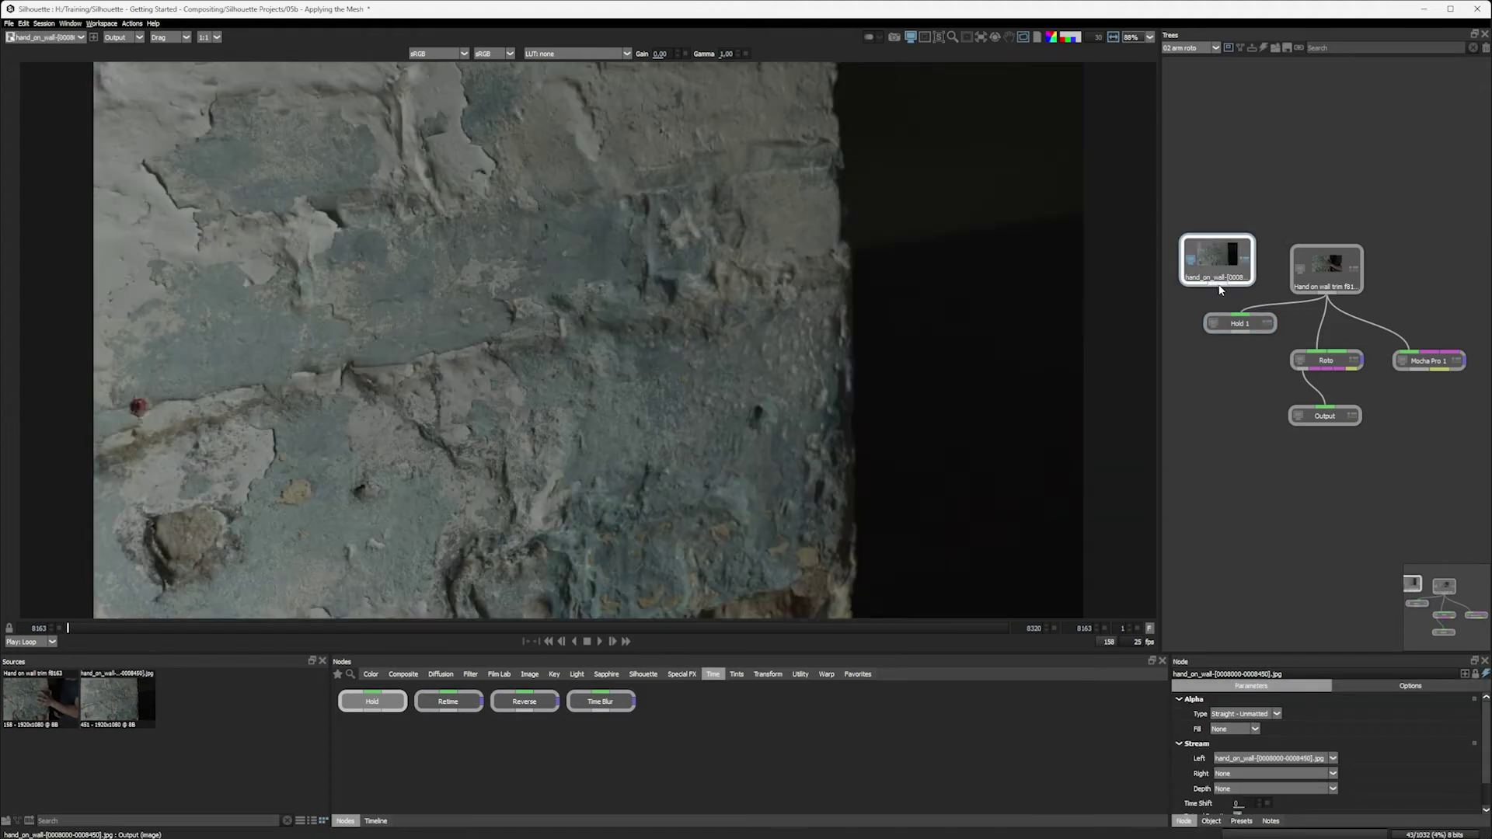
{"action": "left_click_drag", "start_coordinate": [1219, 289], "coordinate": [1223, 334]}
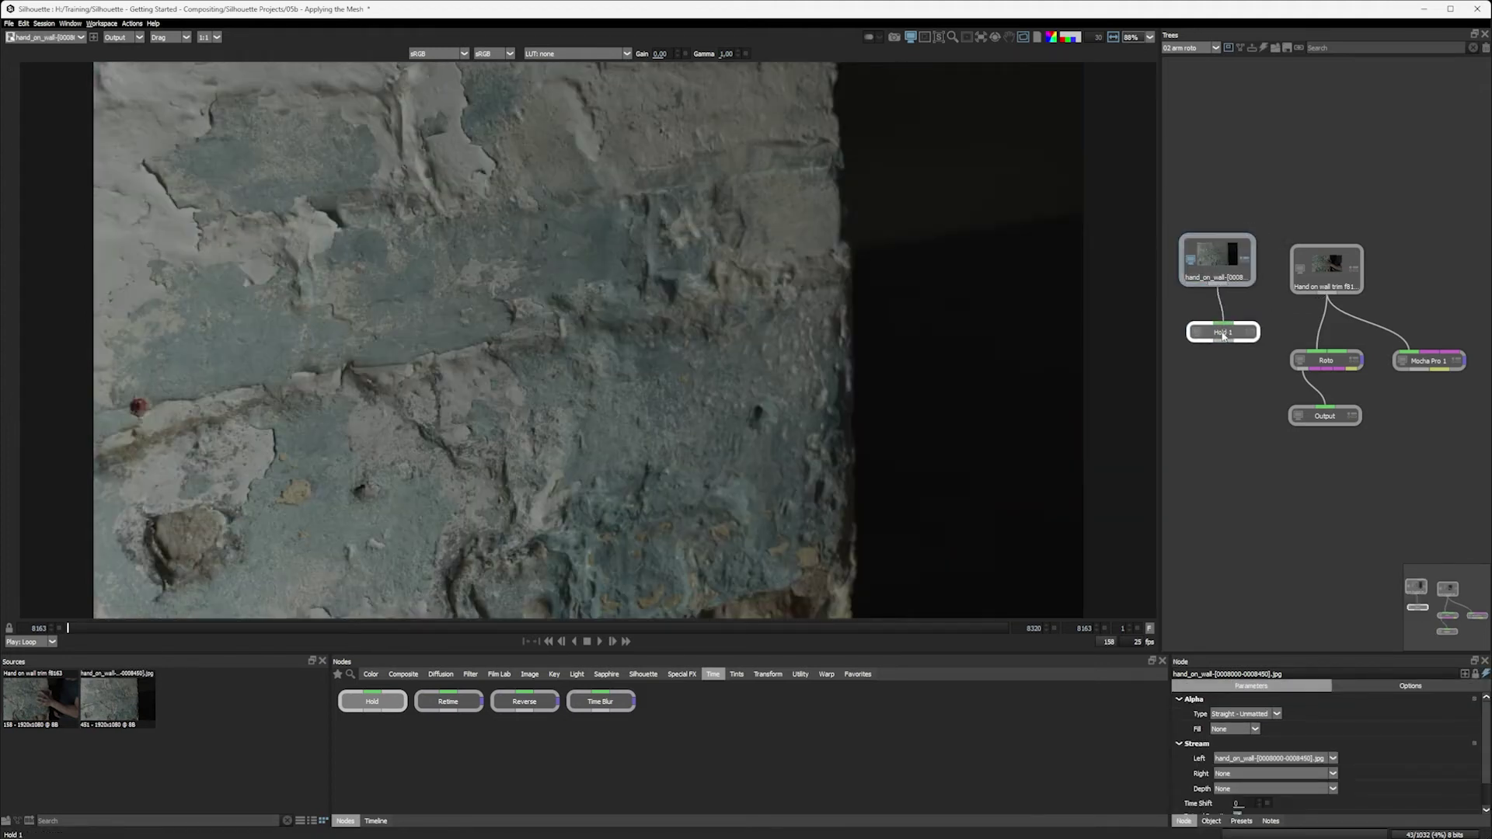
{"action": "left_click", "coordinate": [1223, 335]}
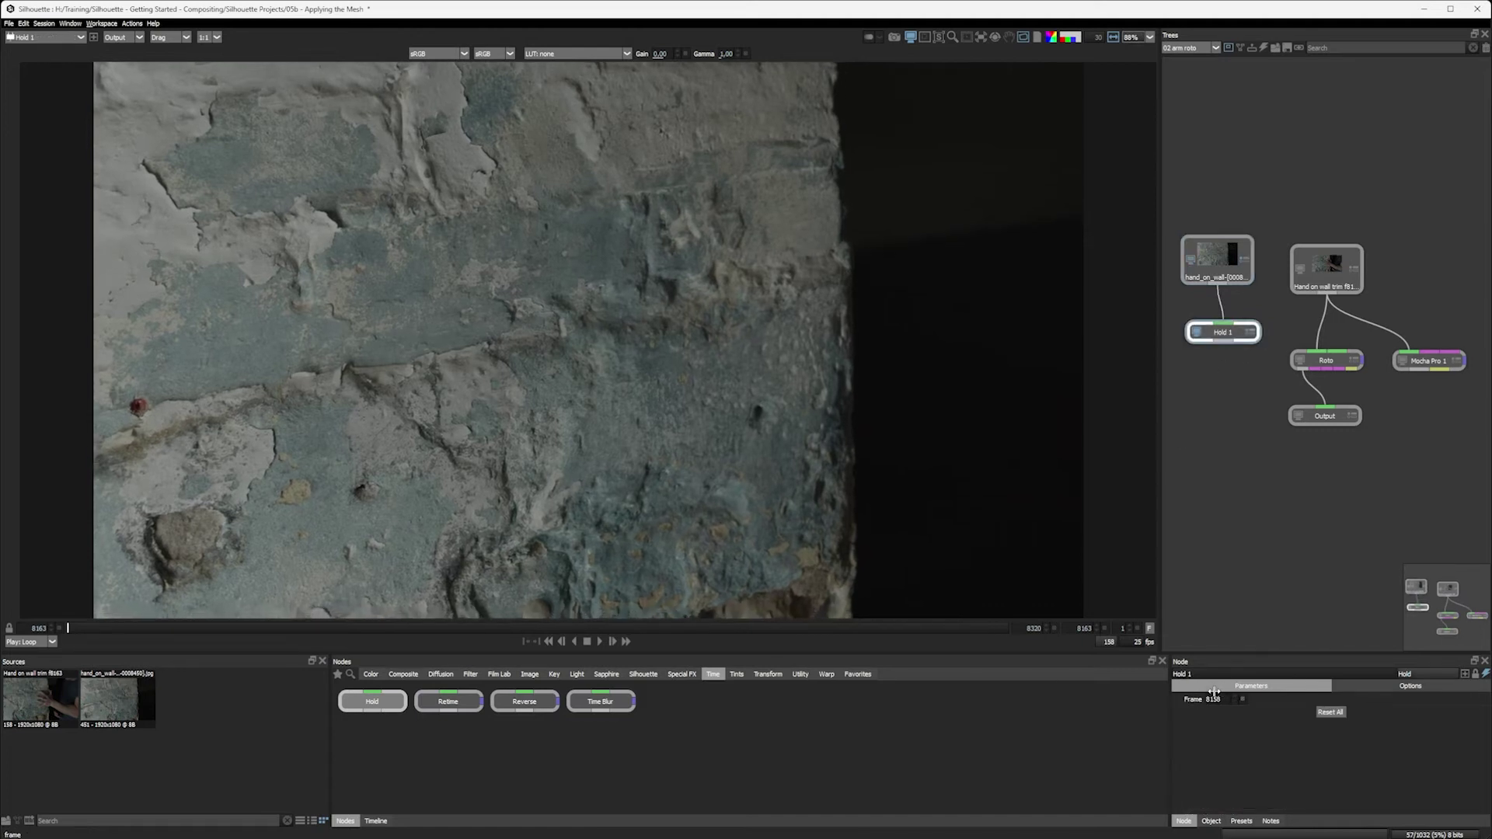
{"action": "mouse_move", "coordinate": [1214, 691]}
{"action": "left_mouse_down"}
{"action": "mouse_move", "coordinate": [1158, 699]}
{"action": "mouse_move", "coordinate": [1210, 706]}
{"action": "left_mouse_up"}
- Align the hand_on_wall source and Hold 1 so Hold 1 sits level with Roto
{"action": "left_click", "coordinate": [1219, 268]}
{"action": "left_click_drag", "start_coordinate": [1219, 268], "coordinate": [1230, 274]}
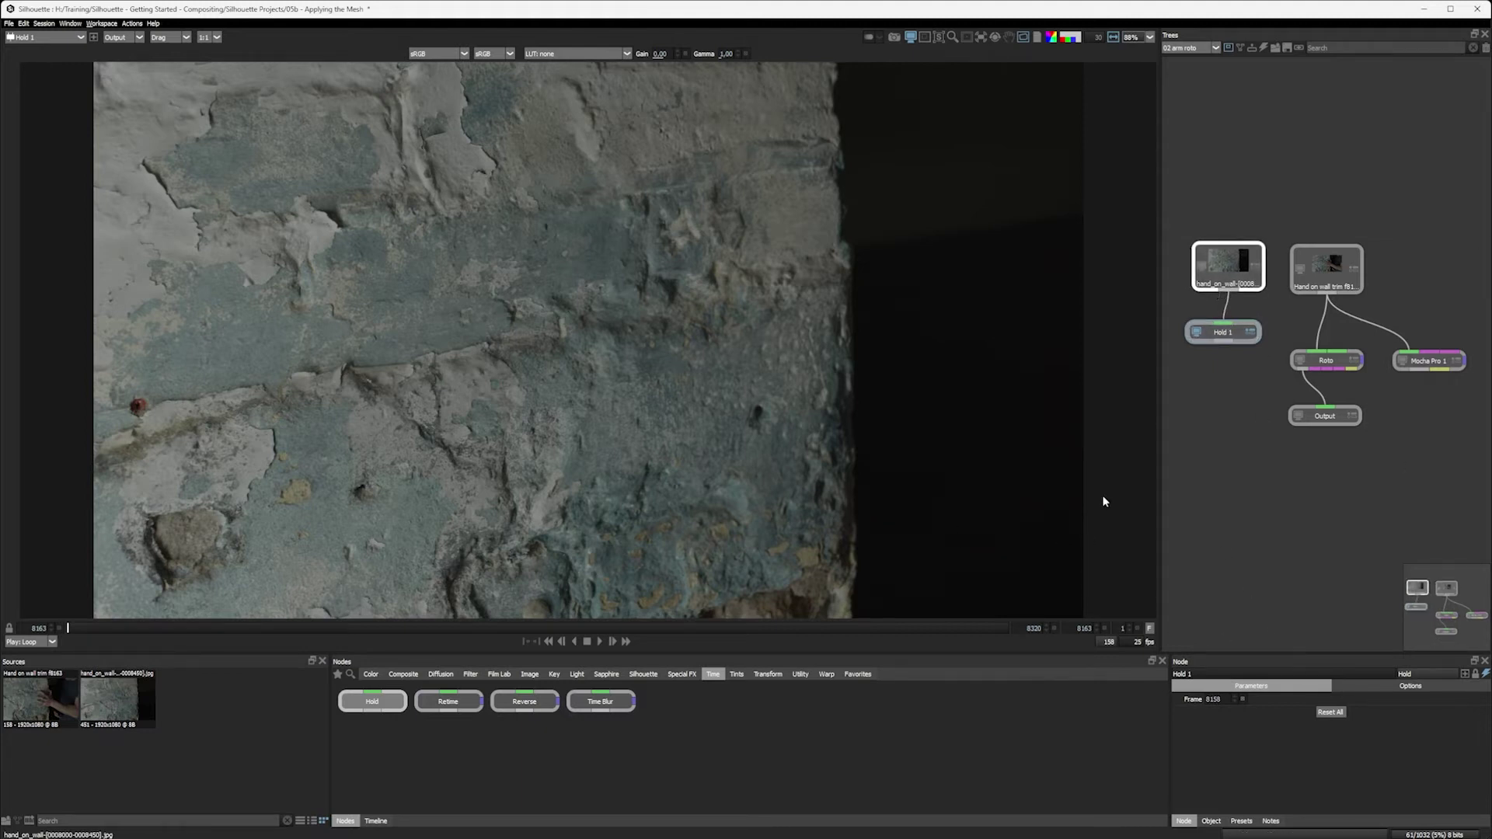
{"action": "left_click_drag", "start_coordinate": [1237, 334], "coordinate": [1242, 361]}
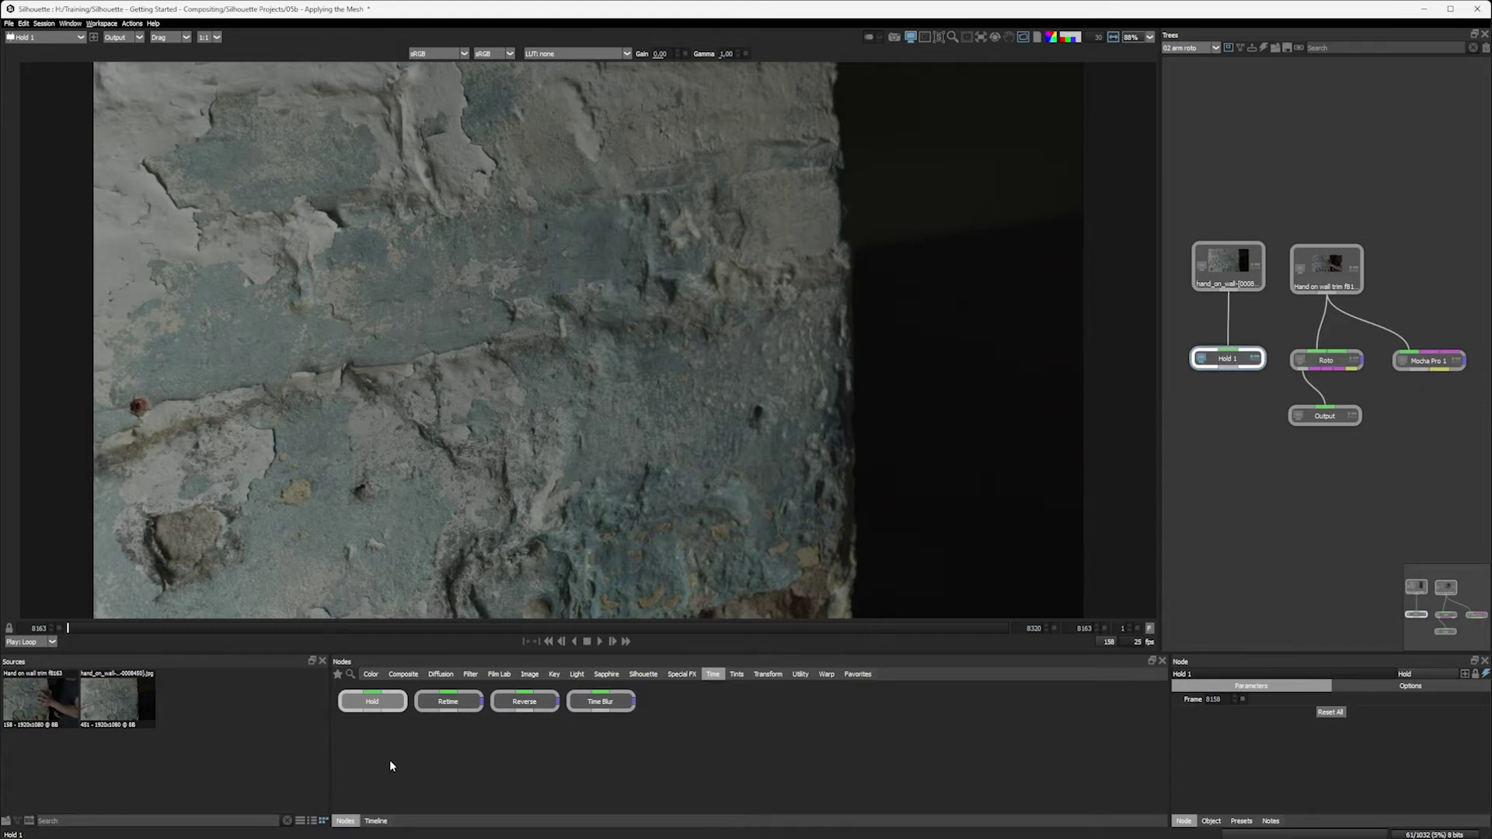
- Add a PowerMesh Warp under Hold 1, fed by Mocha Pro 1, using the Arm Mesh Mesh
{"action": "left_click", "coordinate": [827, 675]}
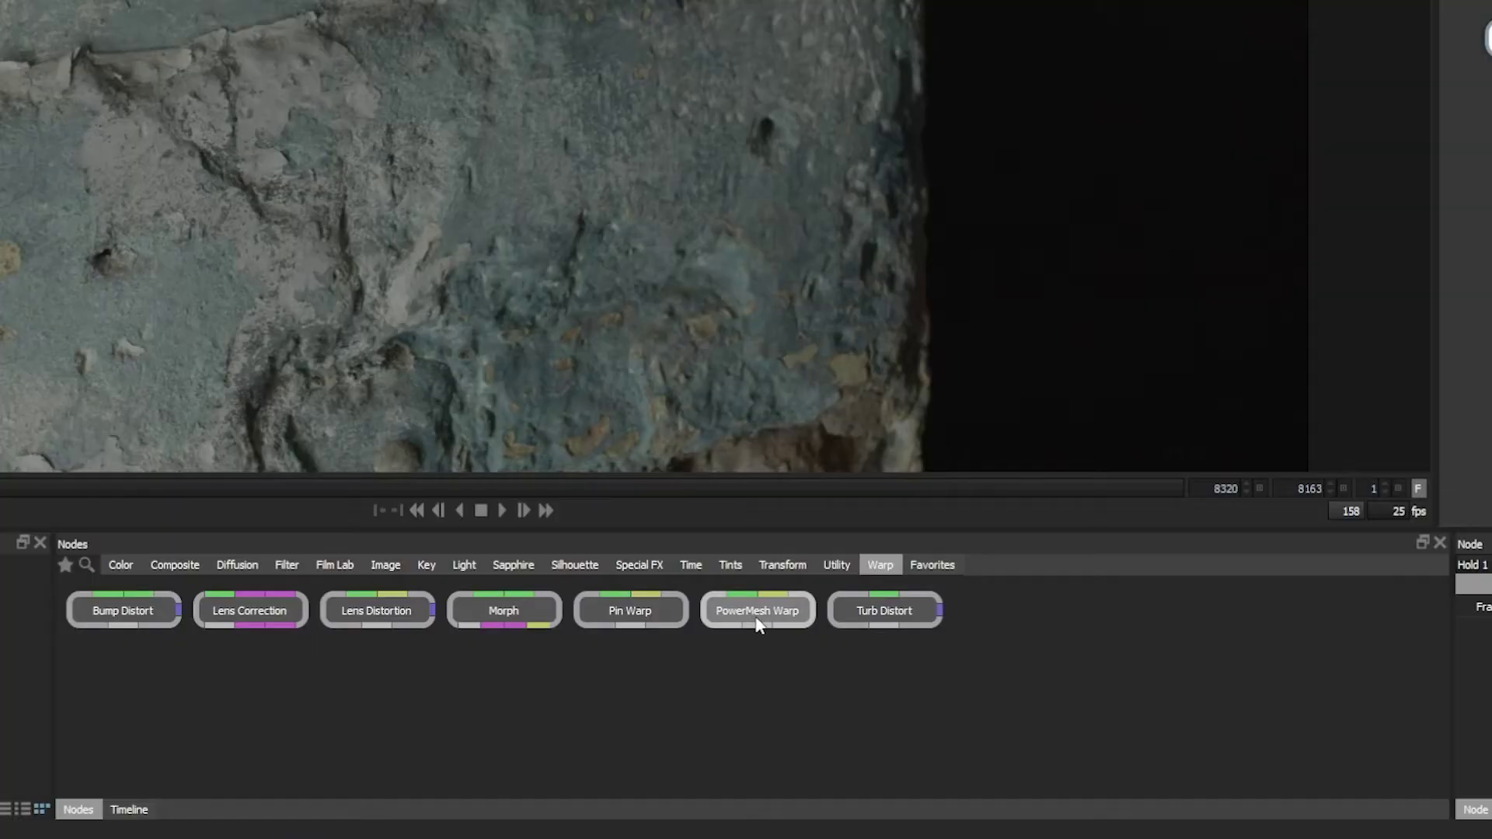
{"action": "left_click_drag", "start_coordinate": [752, 704], "coordinate": [1230, 435]}
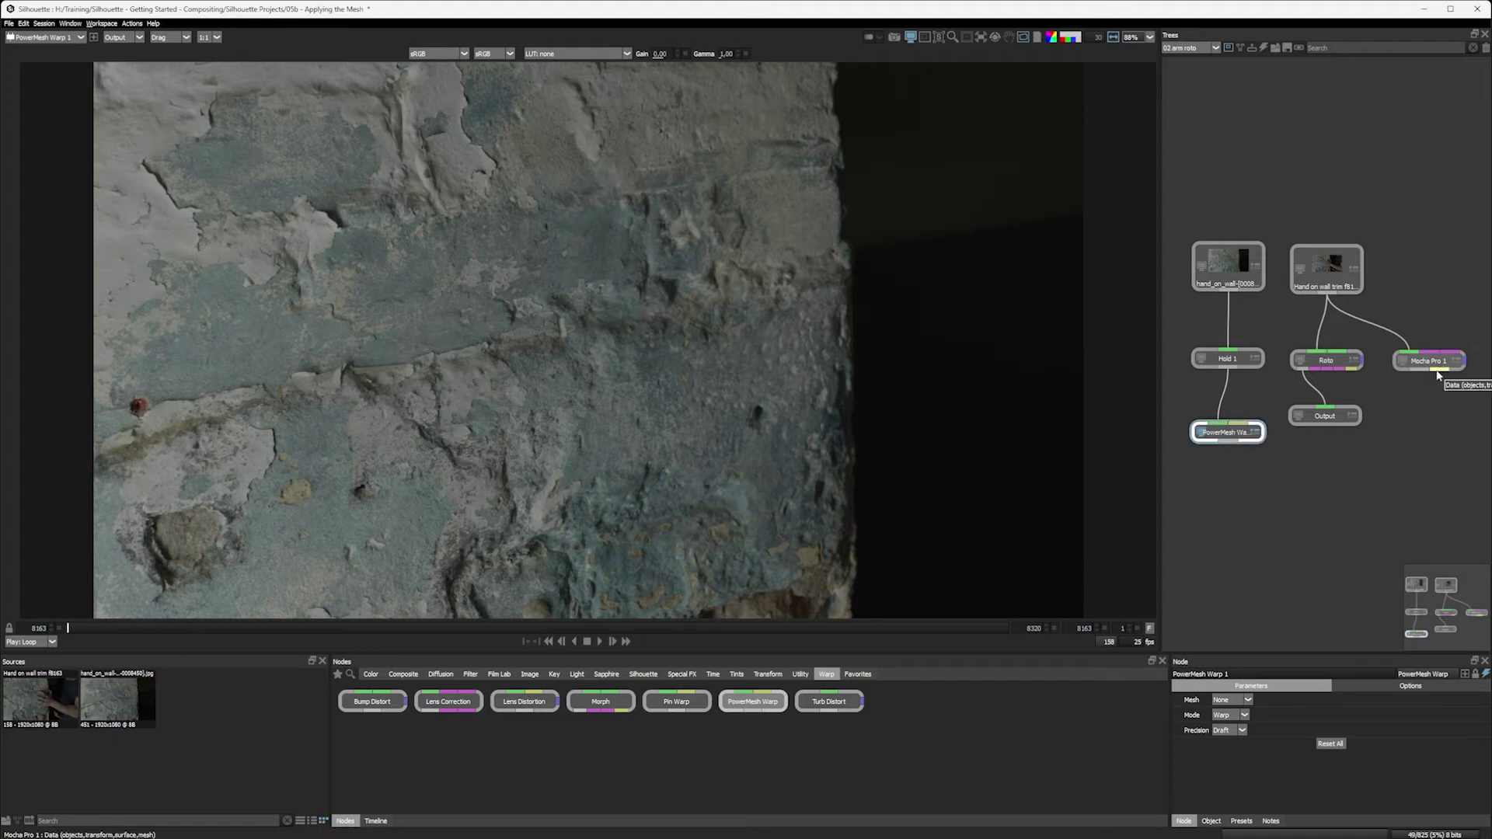
{"action": "left_click_drag", "start_coordinate": [1440, 371], "coordinate": [1239, 426]}
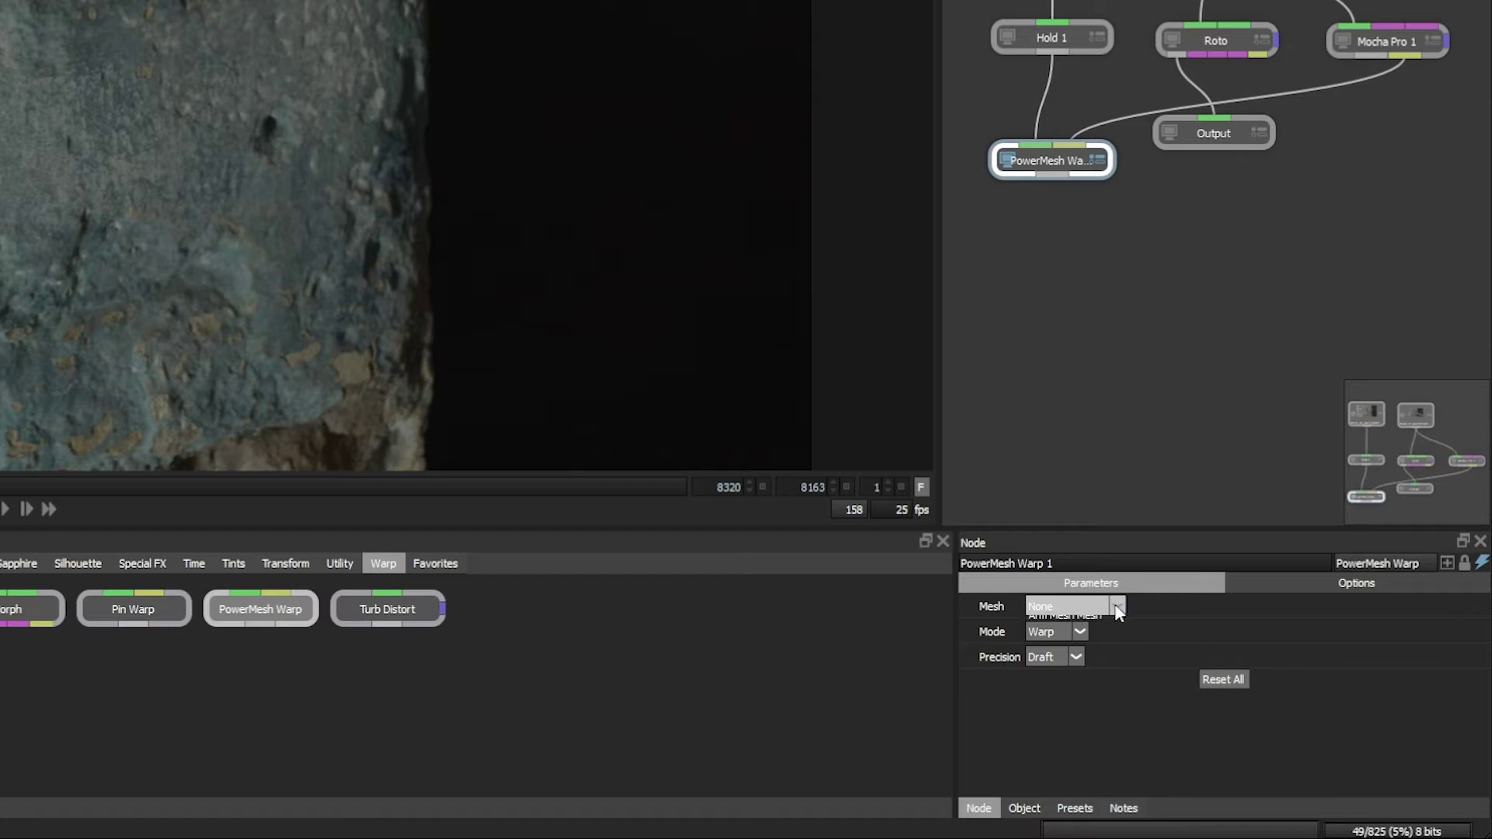
{"action": "left_click", "coordinate": [1263, 700]}
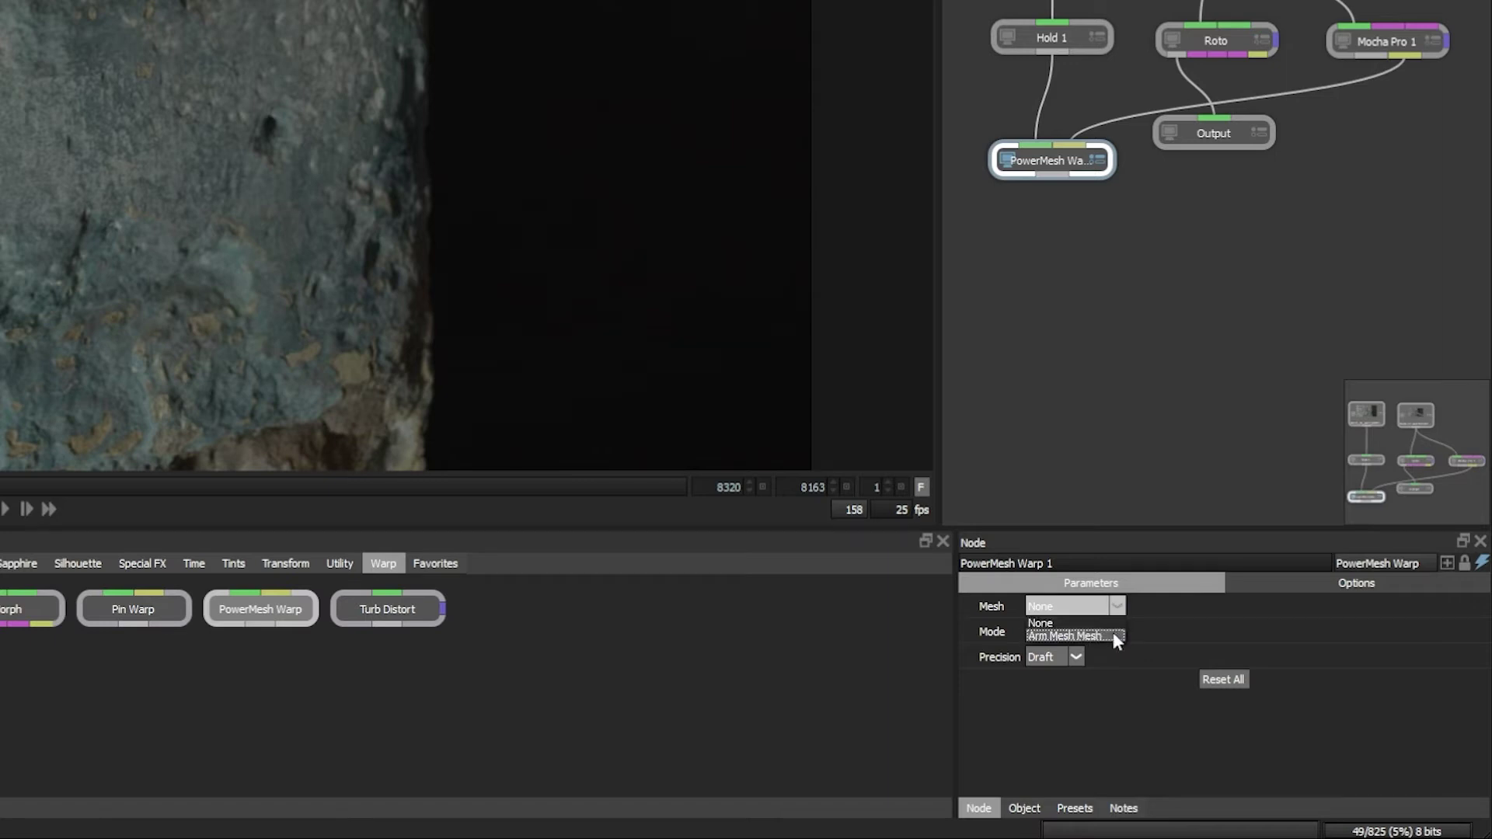
{"action": "left_click", "coordinate": [1113, 634]}
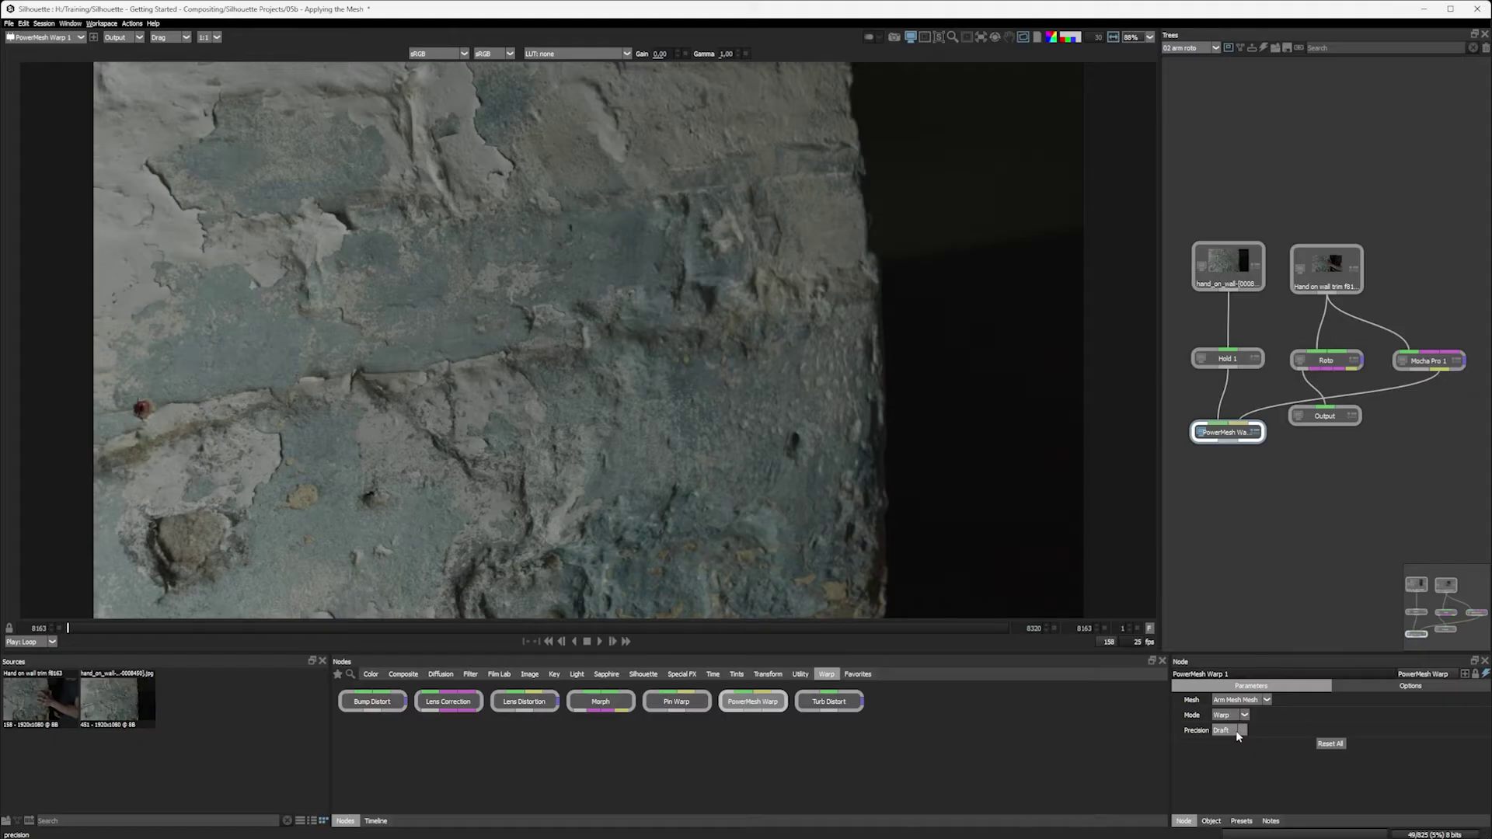
- Play back the warp, return to frame 8163, and tidy the node layout
{"action": "left_click", "coordinate": [602, 642]}
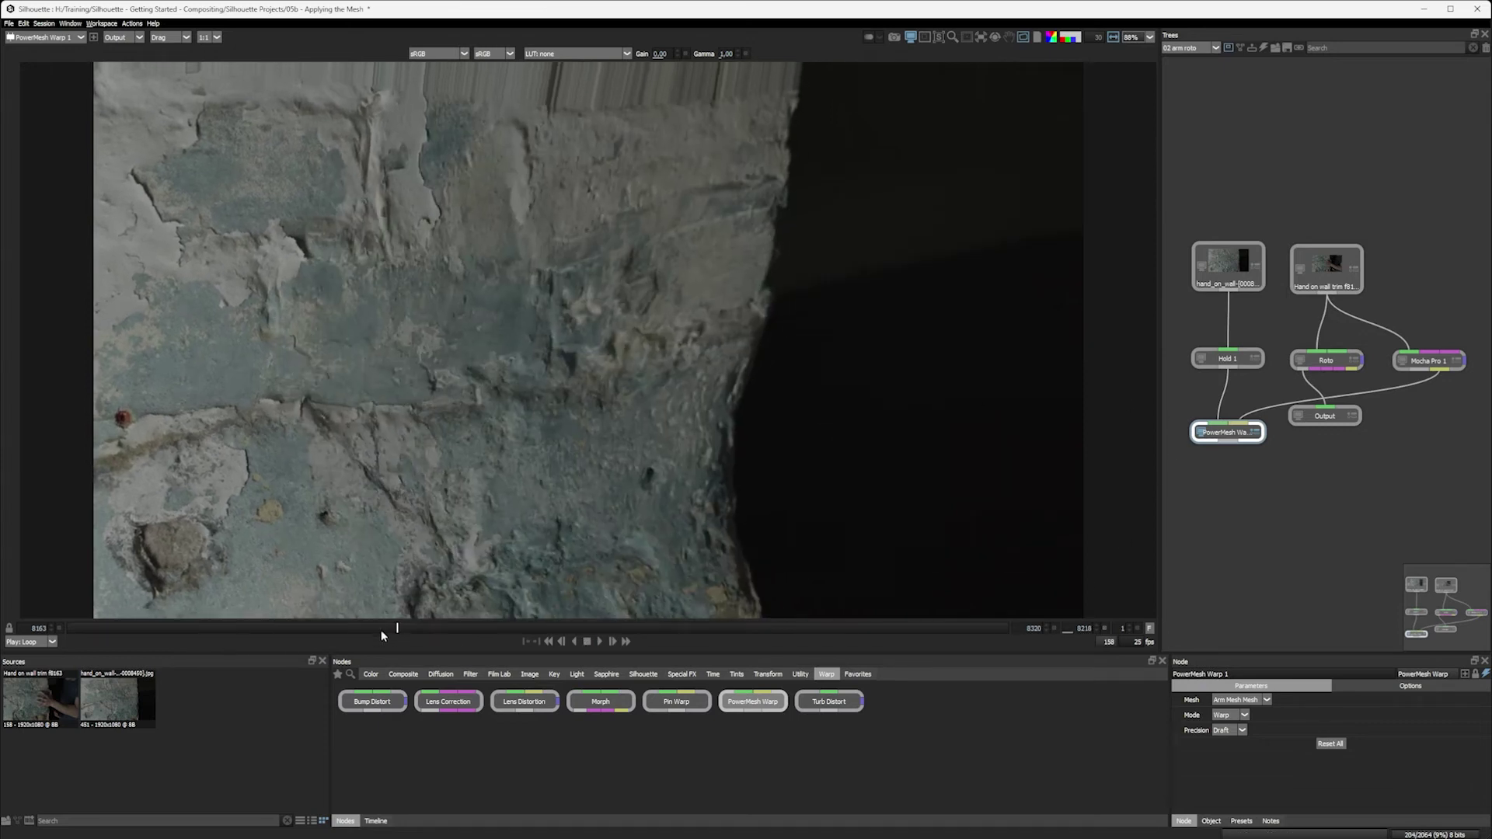
{"action": "left_click_drag", "start_coordinate": [387, 632], "coordinate": [58, 652]}
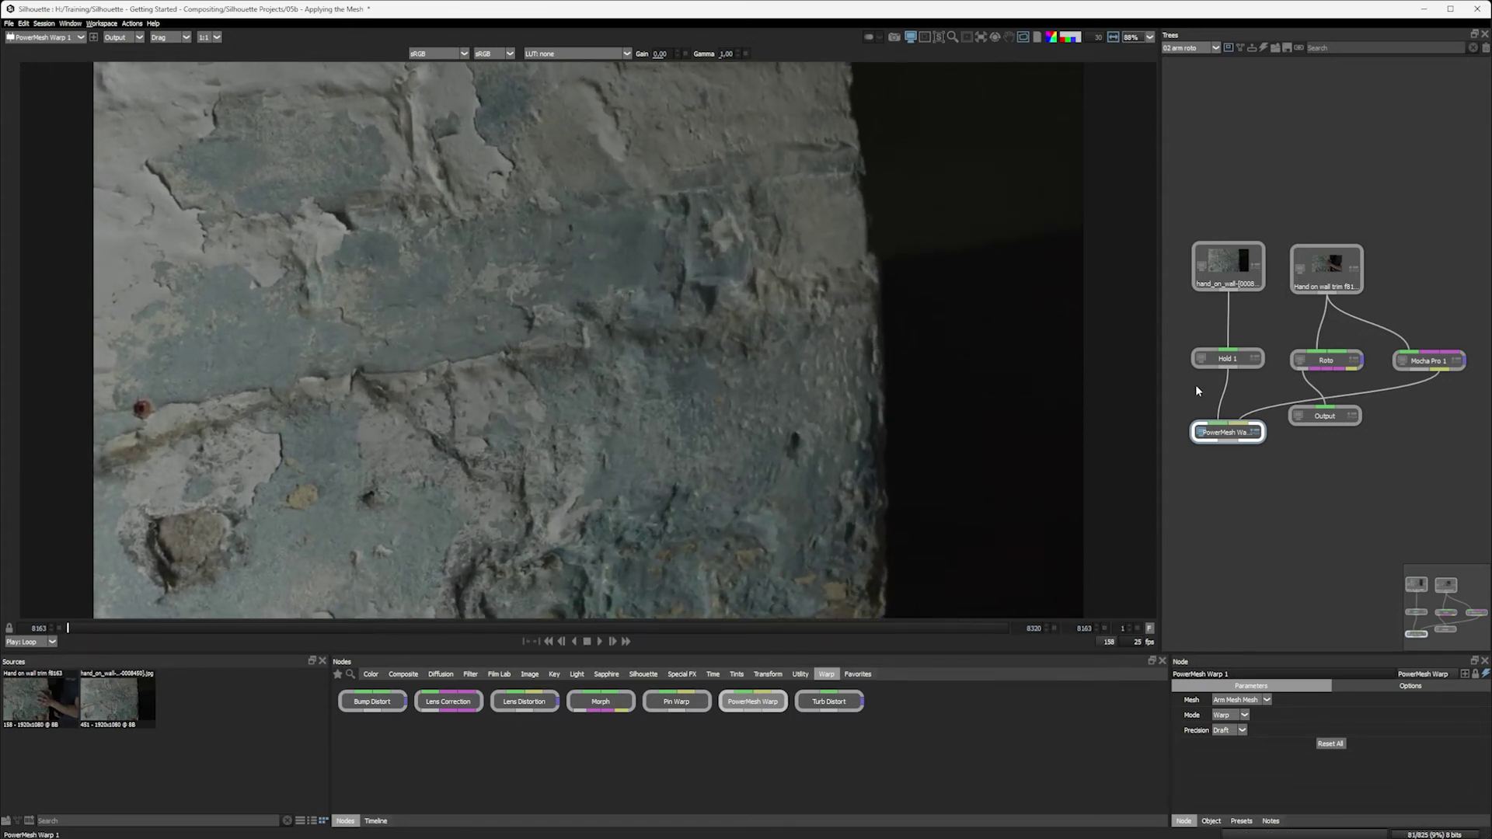
{"action": "left_click_drag", "start_coordinate": [1232, 366], "coordinate": [1222, 367]}
{"action": "left_click_drag", "start_coordinate": [1239, 435], "coordinate": [1236, 419]}
{"action": "left_click", "coordinate": [404, 674]}
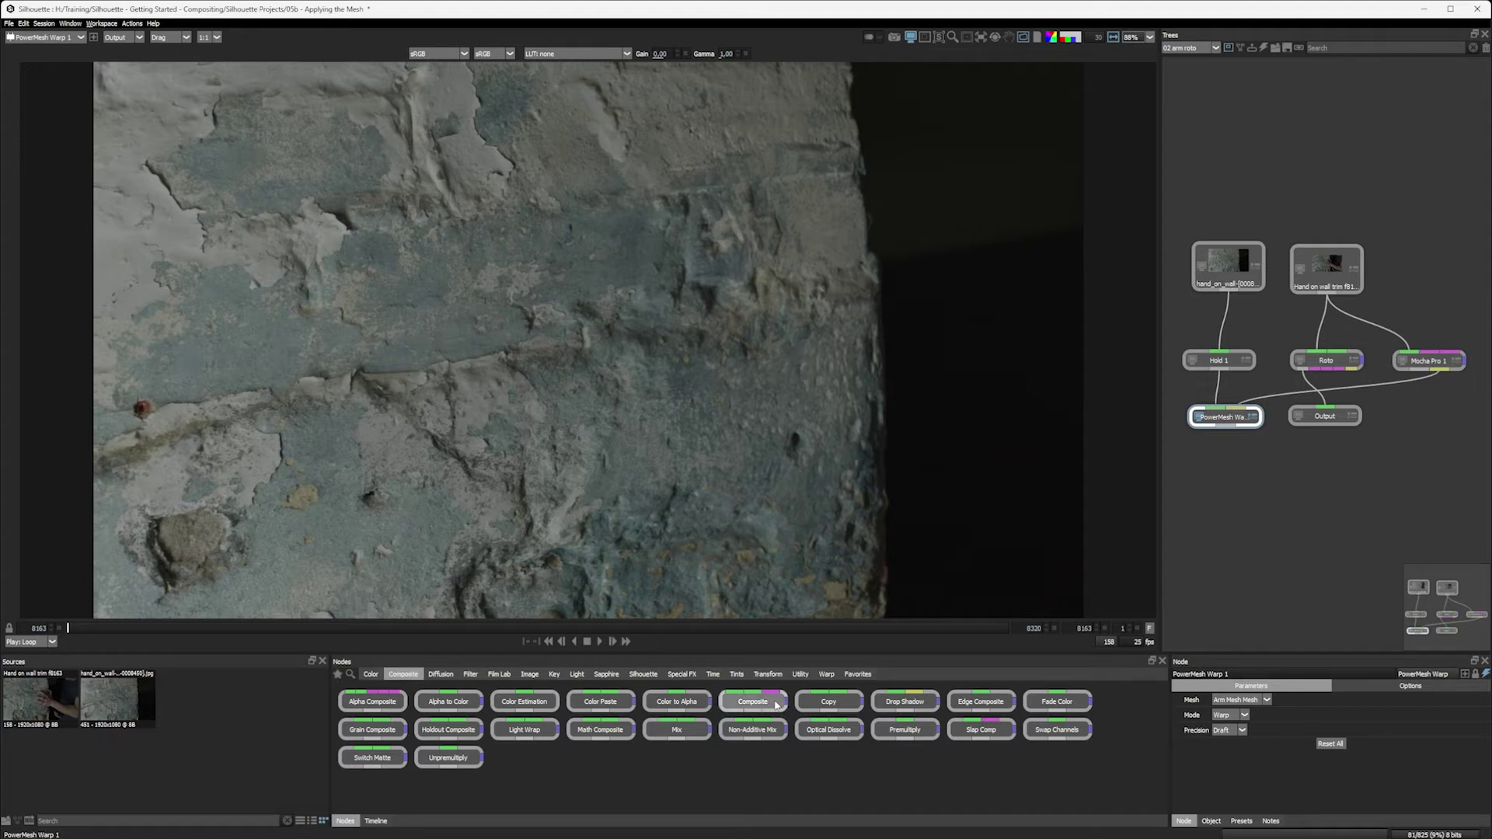
- Add a Composite node under PowerMesh Warp with the original shot as its background
{"action": "left_click_drag", "start_coordinate": [775, 704], "coordinate": [1220, 469]}
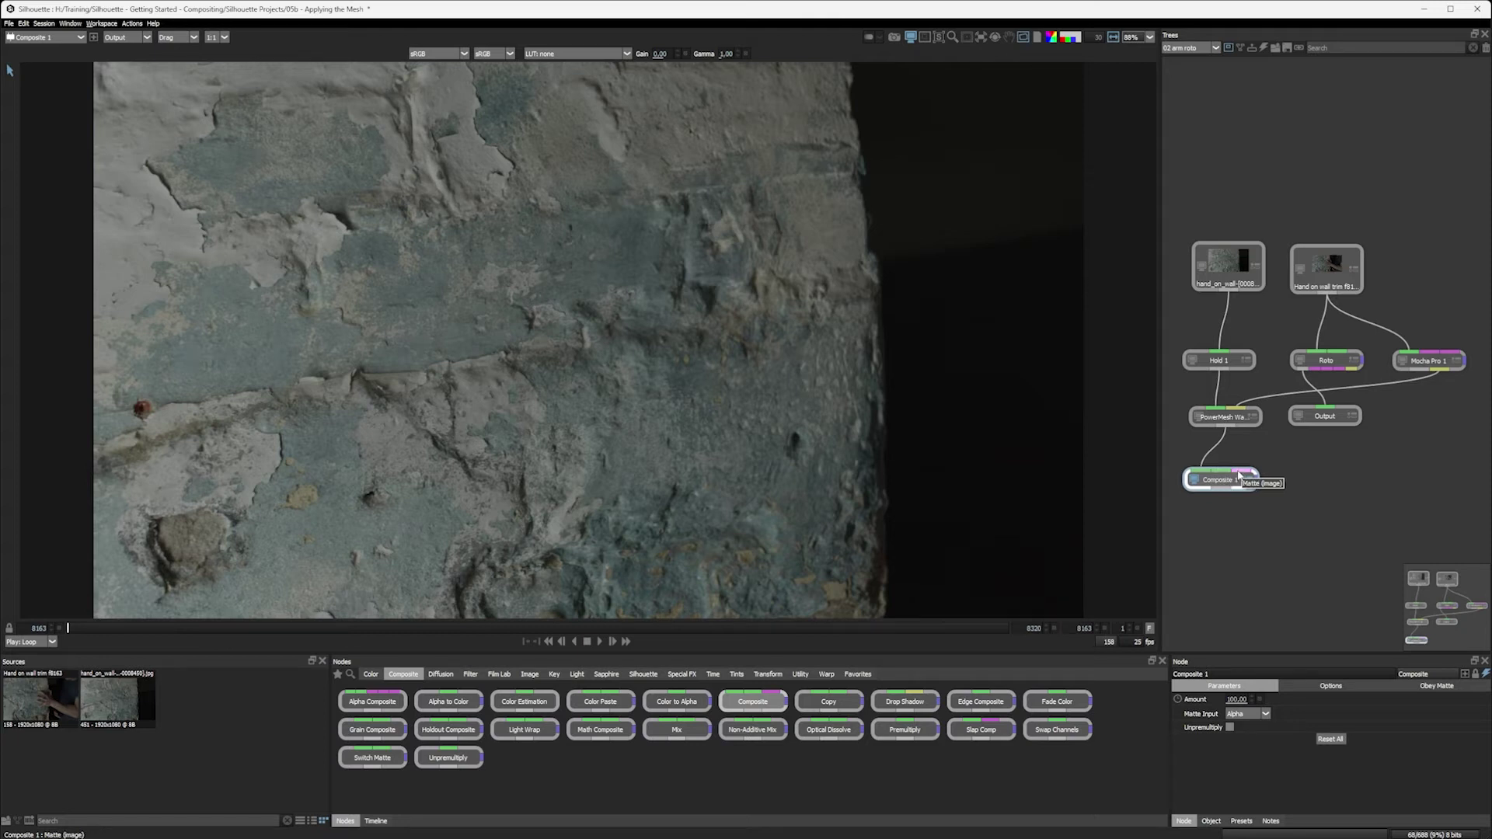
{"action": "left_click_drag", "start_coordinate": [1325, 417], "coordinate": [1315, 595]}
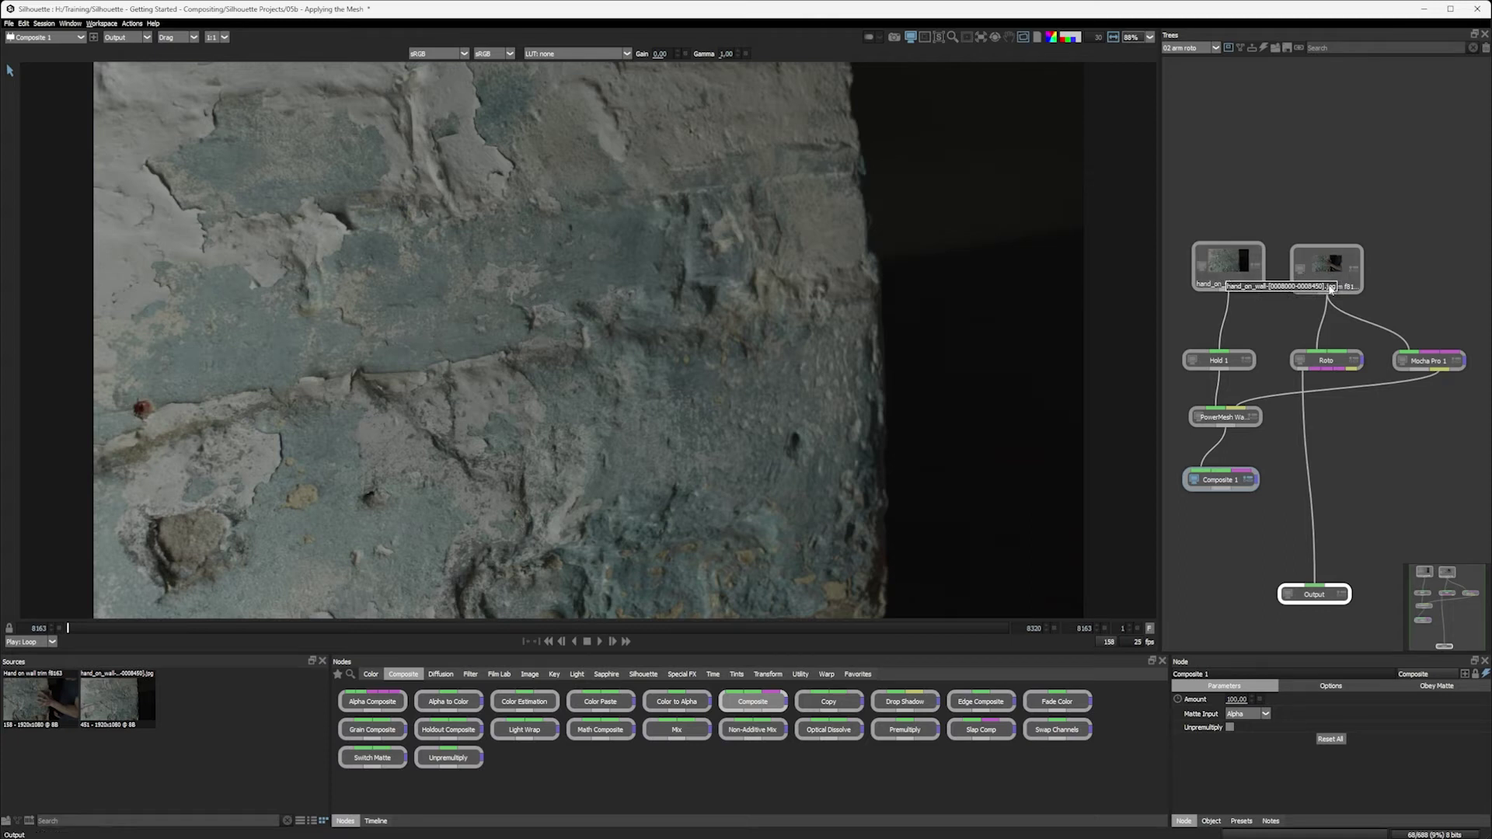
{"action": "left_click_drag", "start_coordinate": [1327, 295], "coordinate": [1229, 480]}
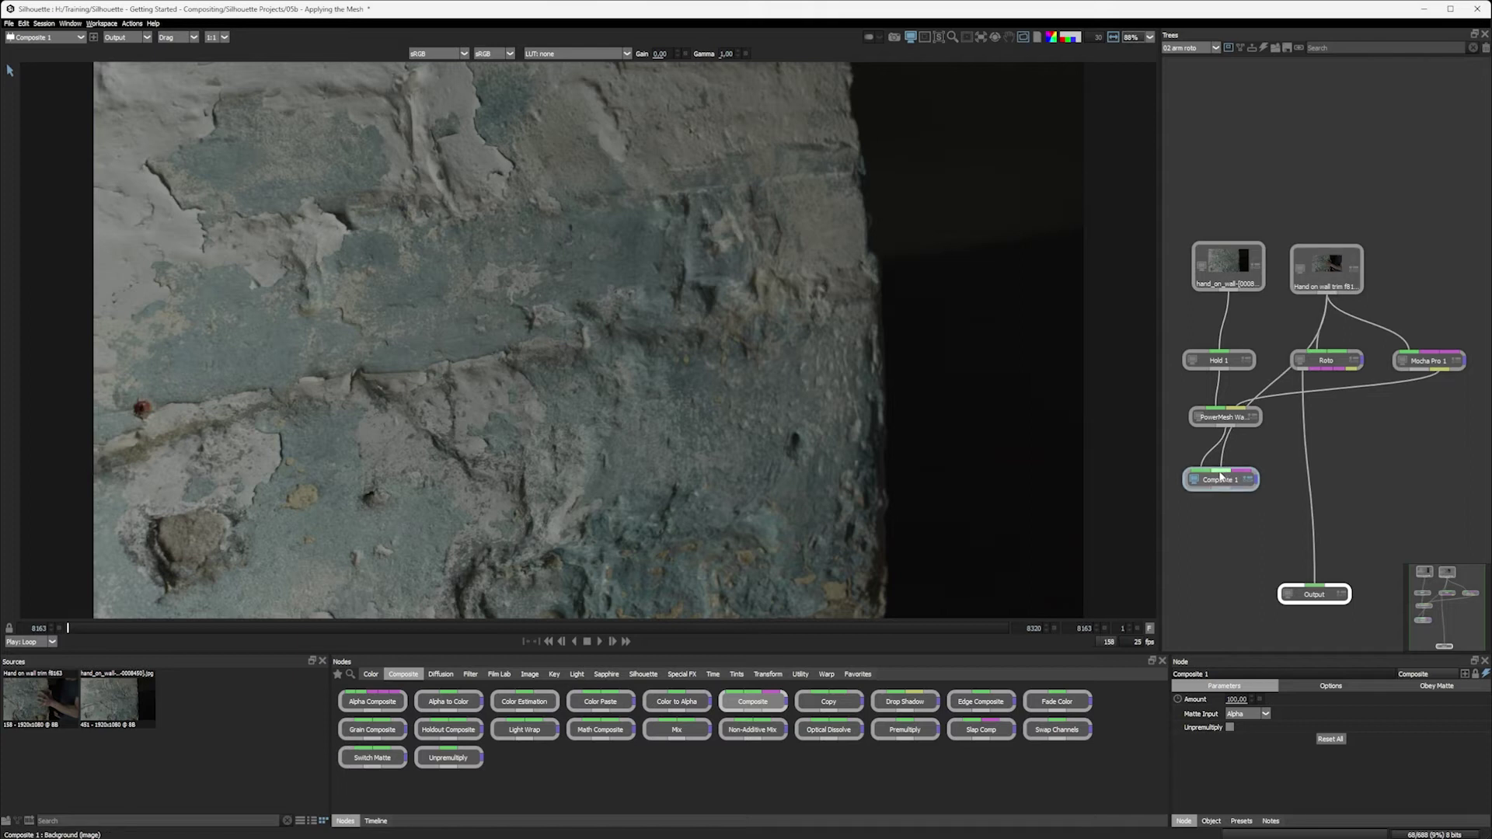
{"action": "left_click_drag", "start_coordinate": [1221, 477], "coordinate": [1229, 490]}
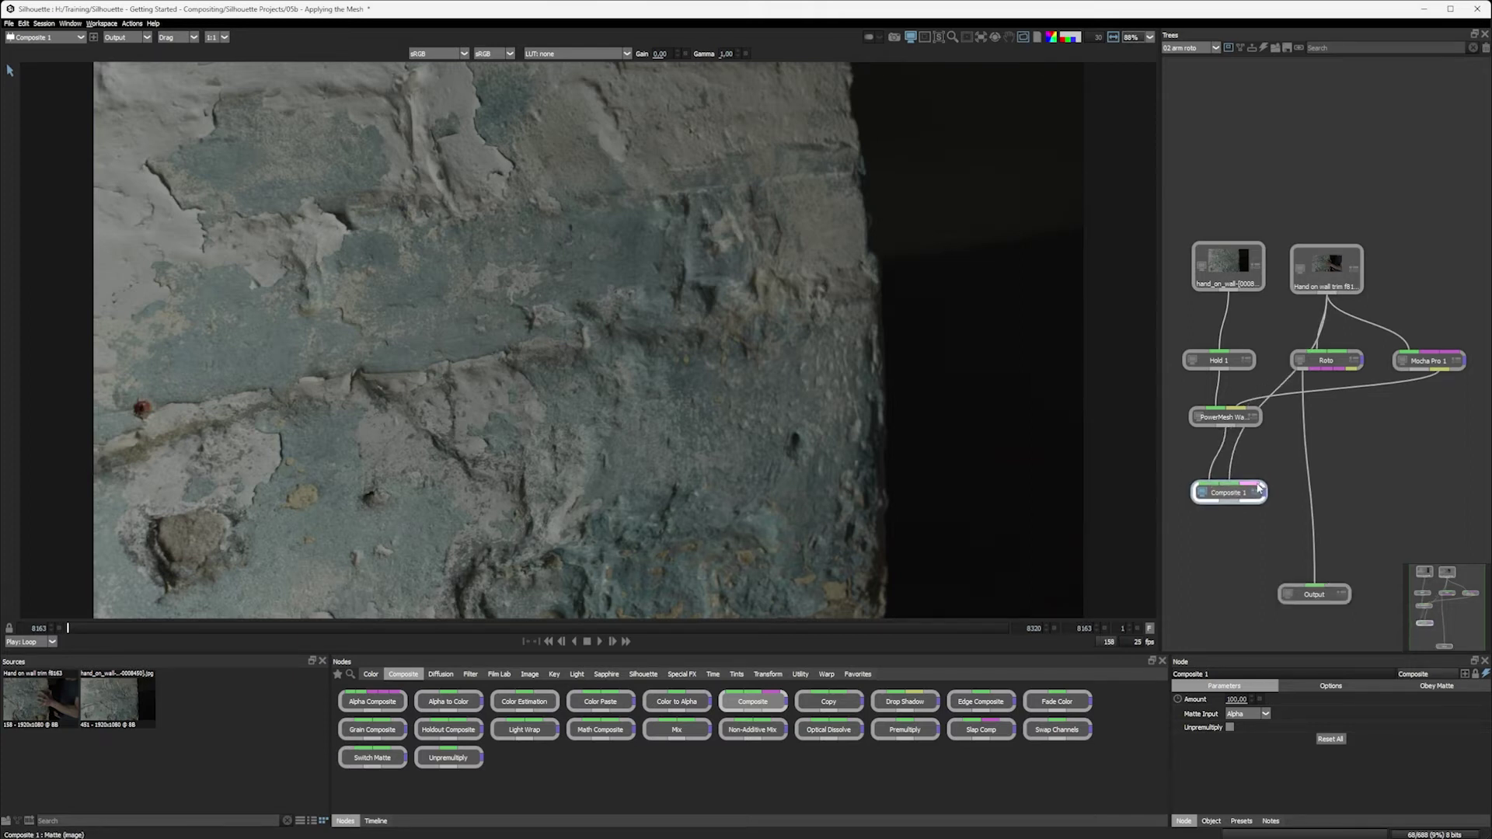
- Connect Roto's channels into Composite 1's matte input
{"action": "left_click_drag", "start_coordinate": [1304, 372], "coordinate": [1256, 486]}
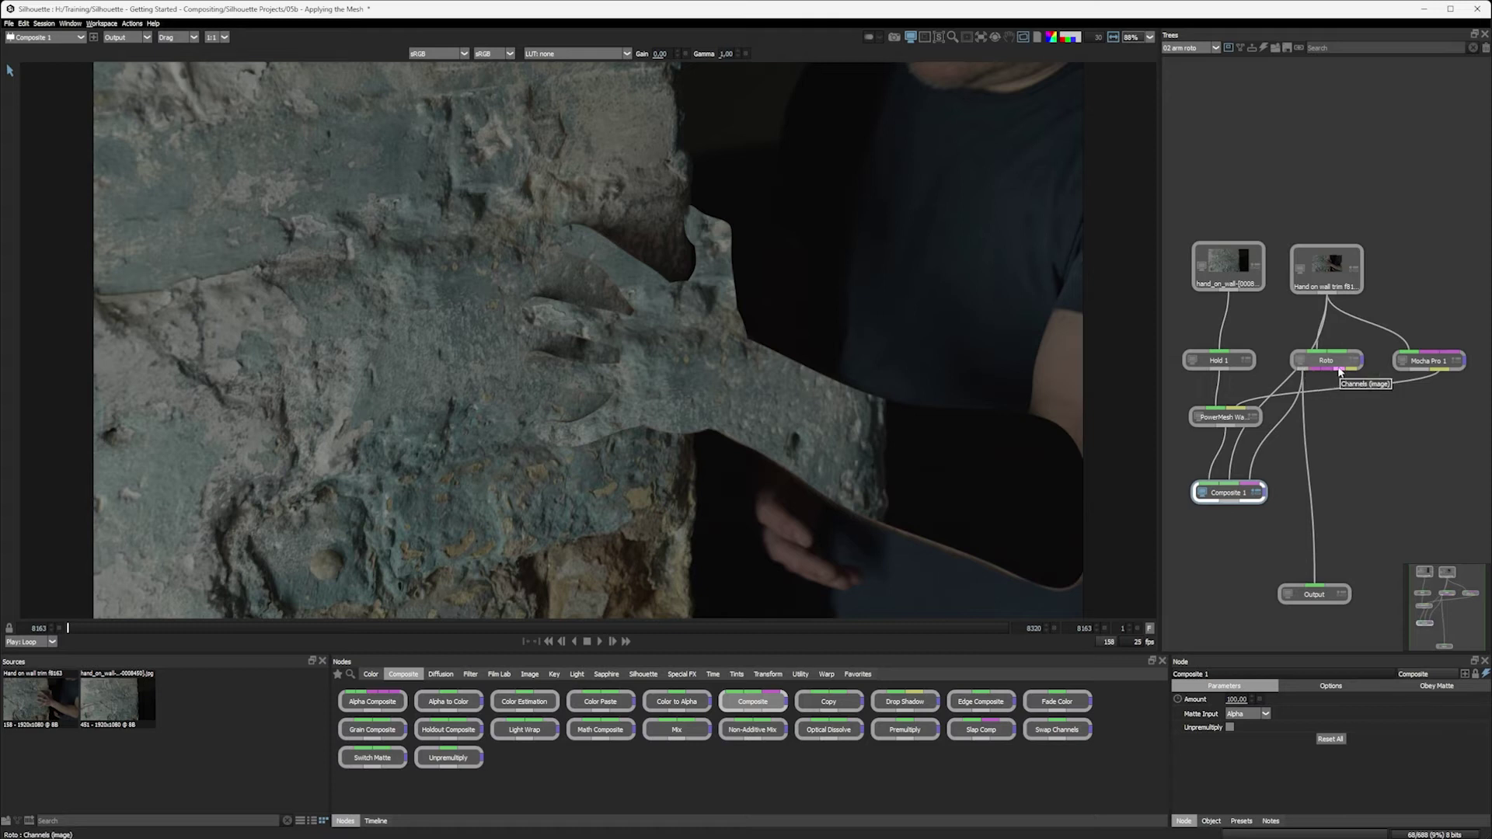
{"action": "left_click_drag", "start_coordinate": [1340, 372], "coordinate": [1253, 487]}
{"action": "key", "text": "ctrl+z"}
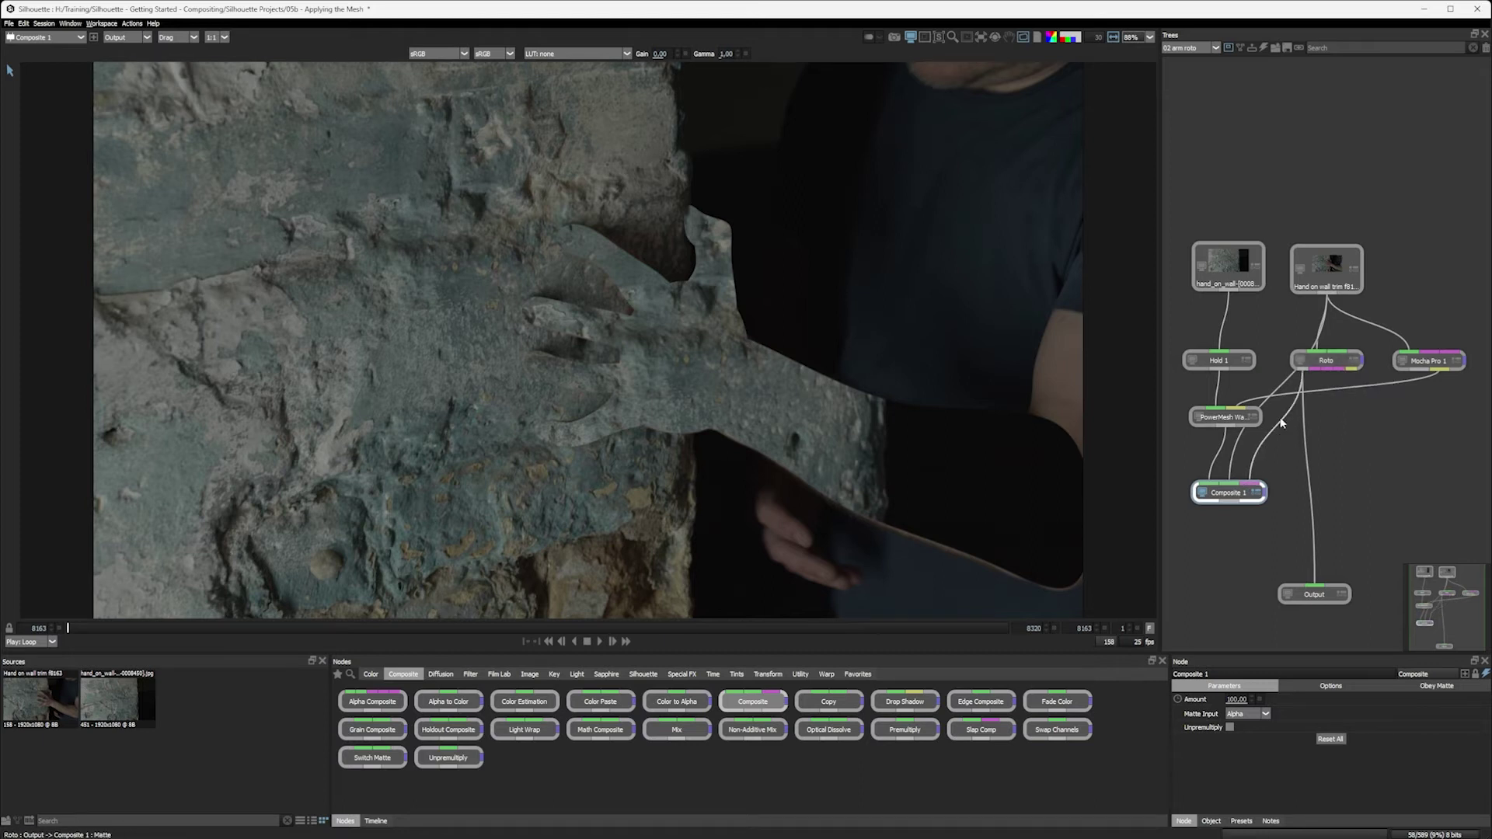
{"action": "left_click_drag", "start_coordinate": [1340, 373], "coordinate": [1255, 481]}
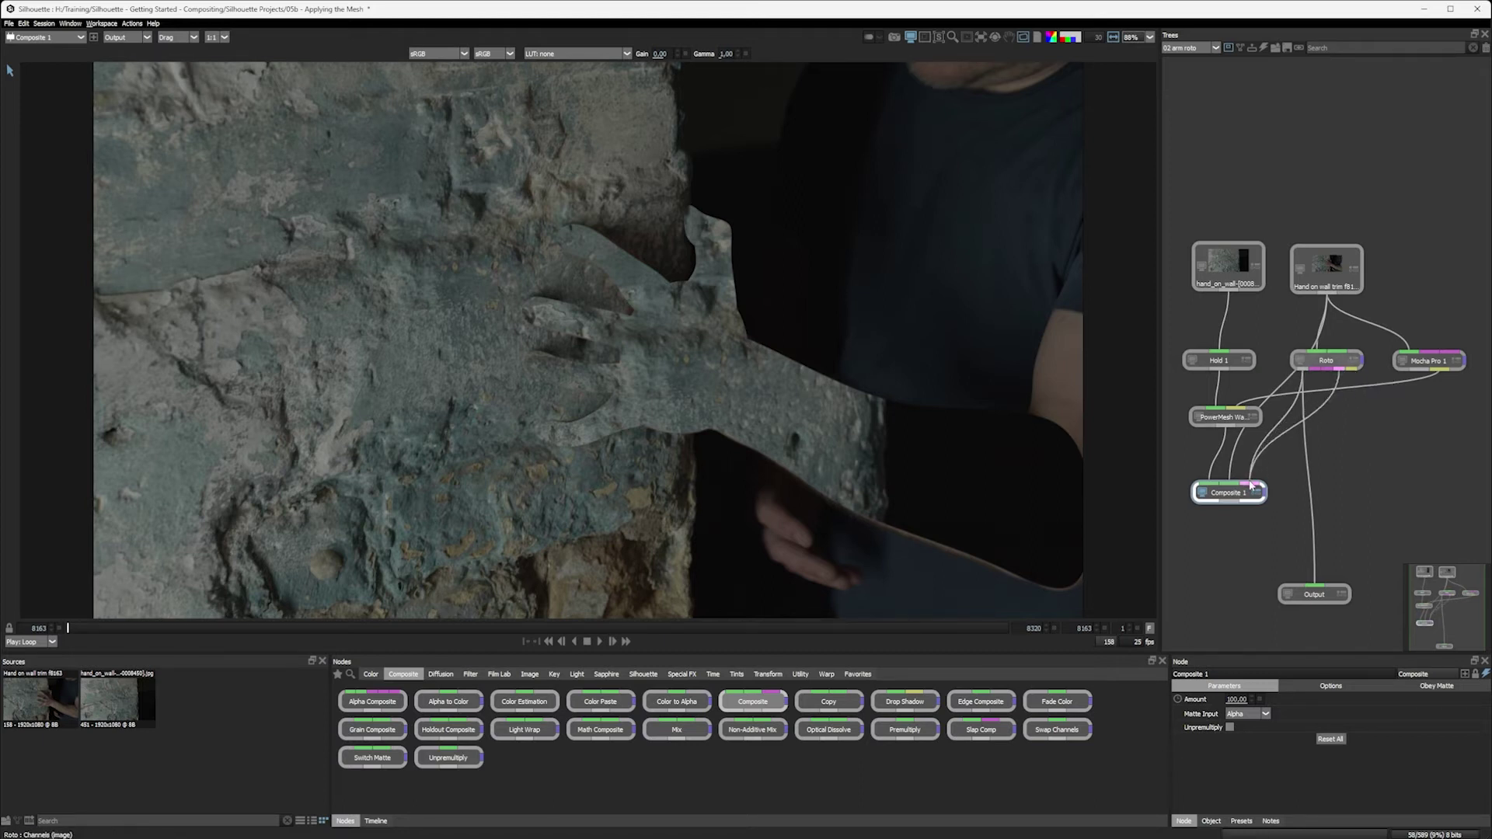
- Play back to frame 8201, view Hold 1, and move it up beneath the hand_on_wall source
{"action": "left_click", "coordinate": [599, 642]}
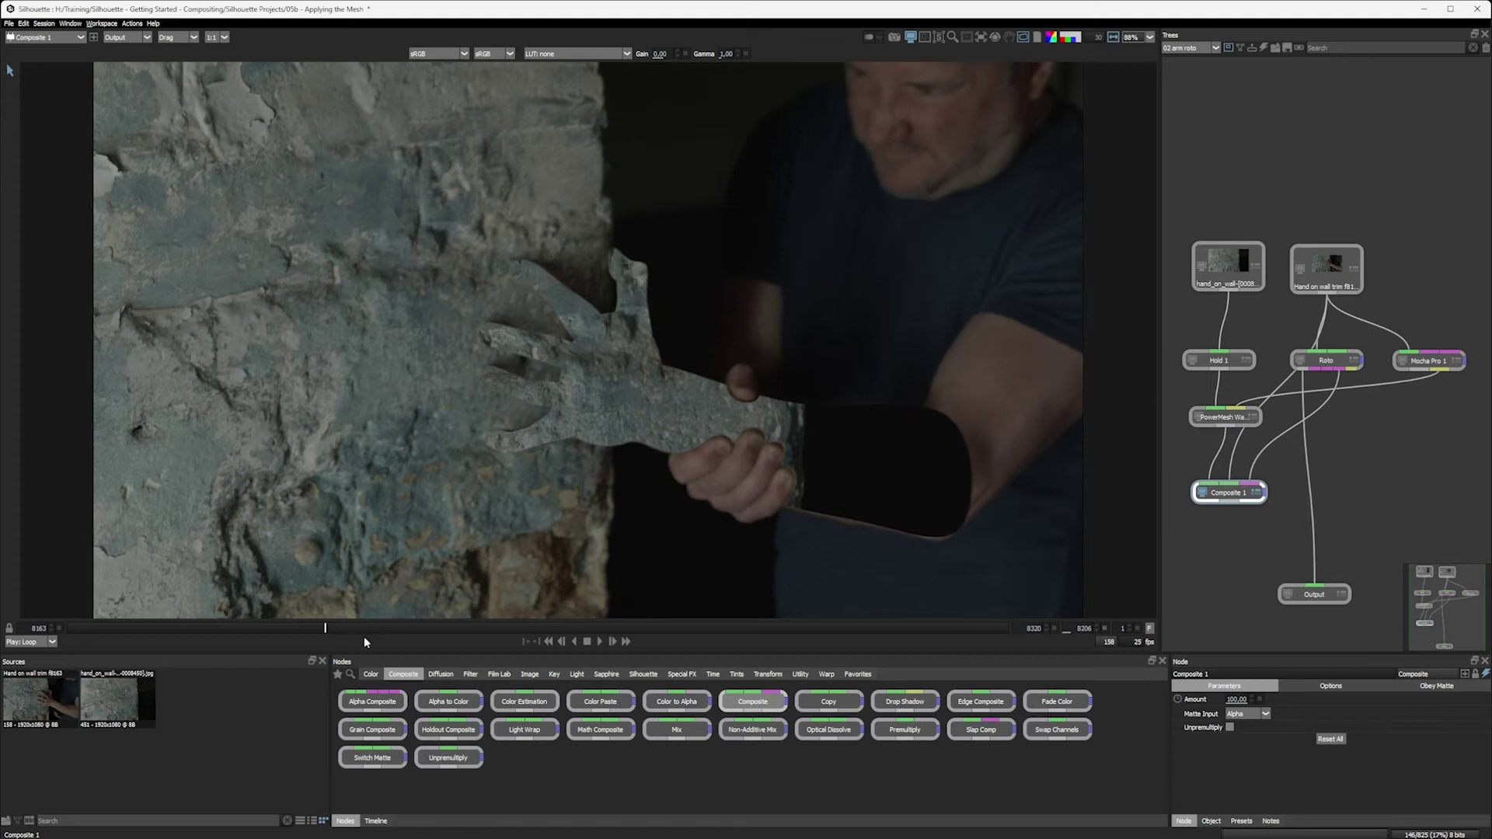
{"action": "left_click", "coordinate": [294, 628]}
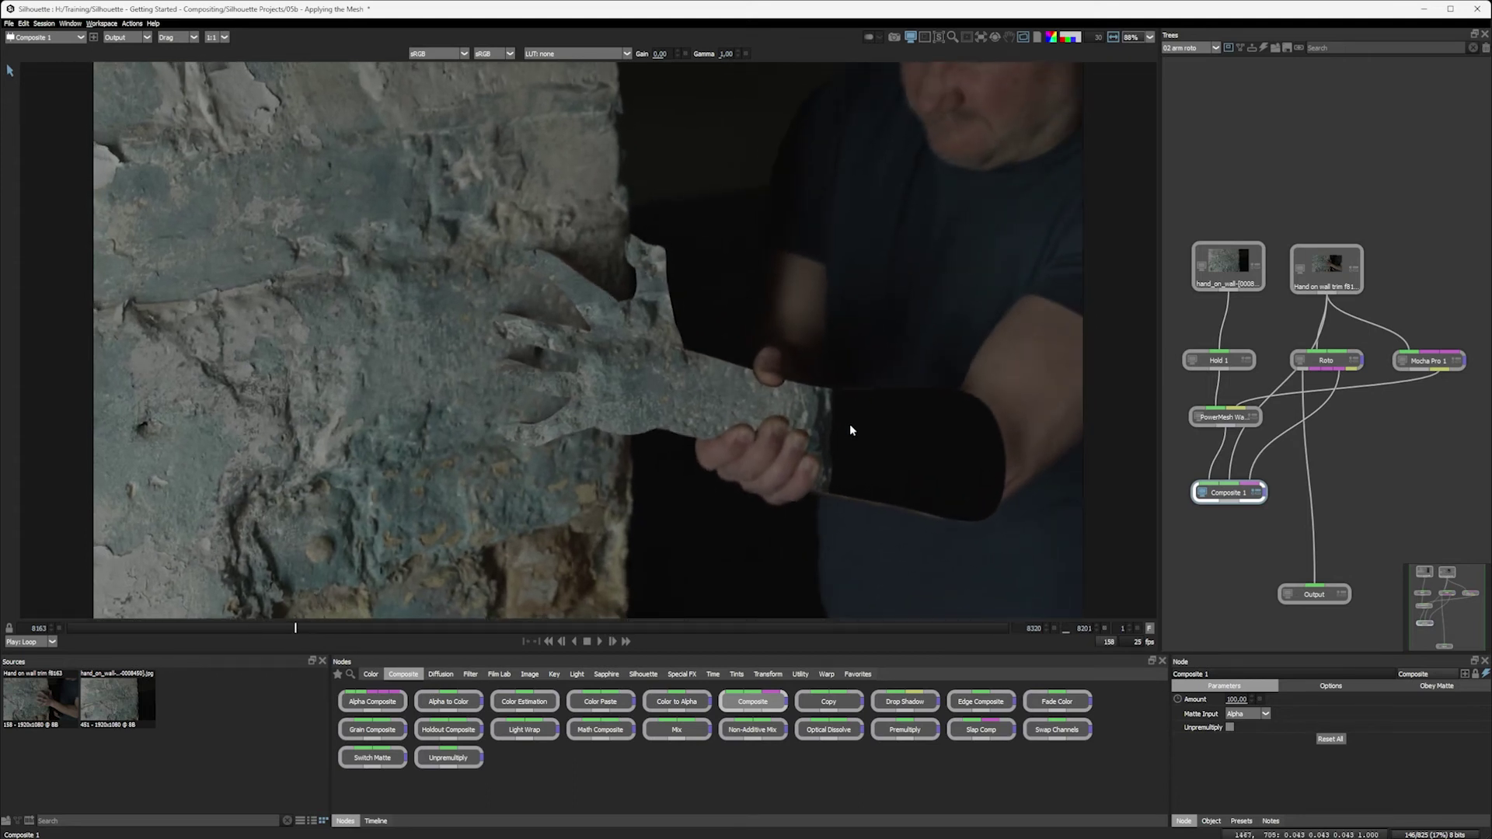
{"action": "left_click", "coordinate": [1219, 360]}
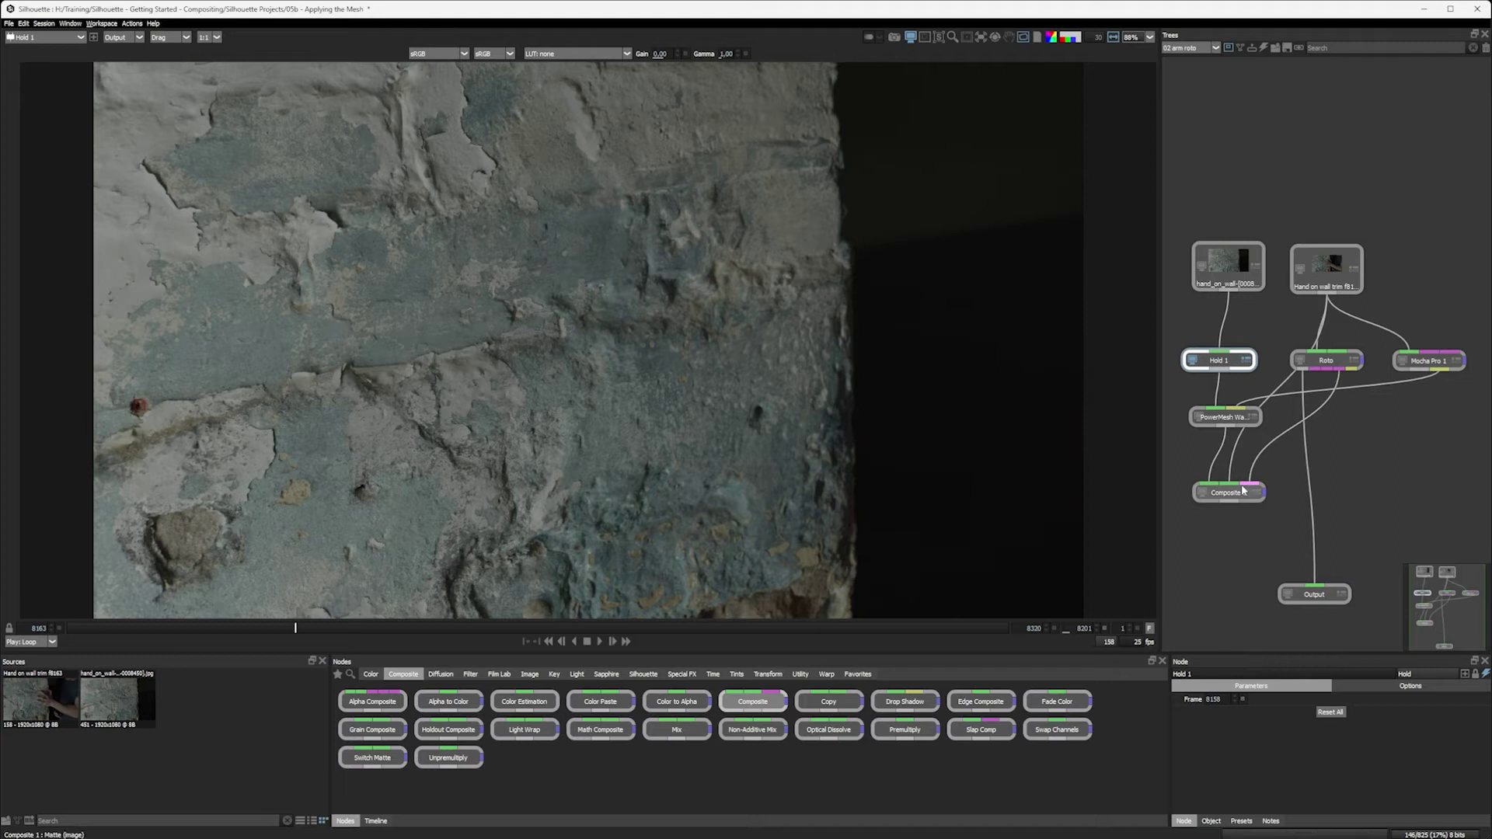
{"action": "left_click_drag", "start_coordinate": [1232, 367], "coordinate": [1239, 325]}
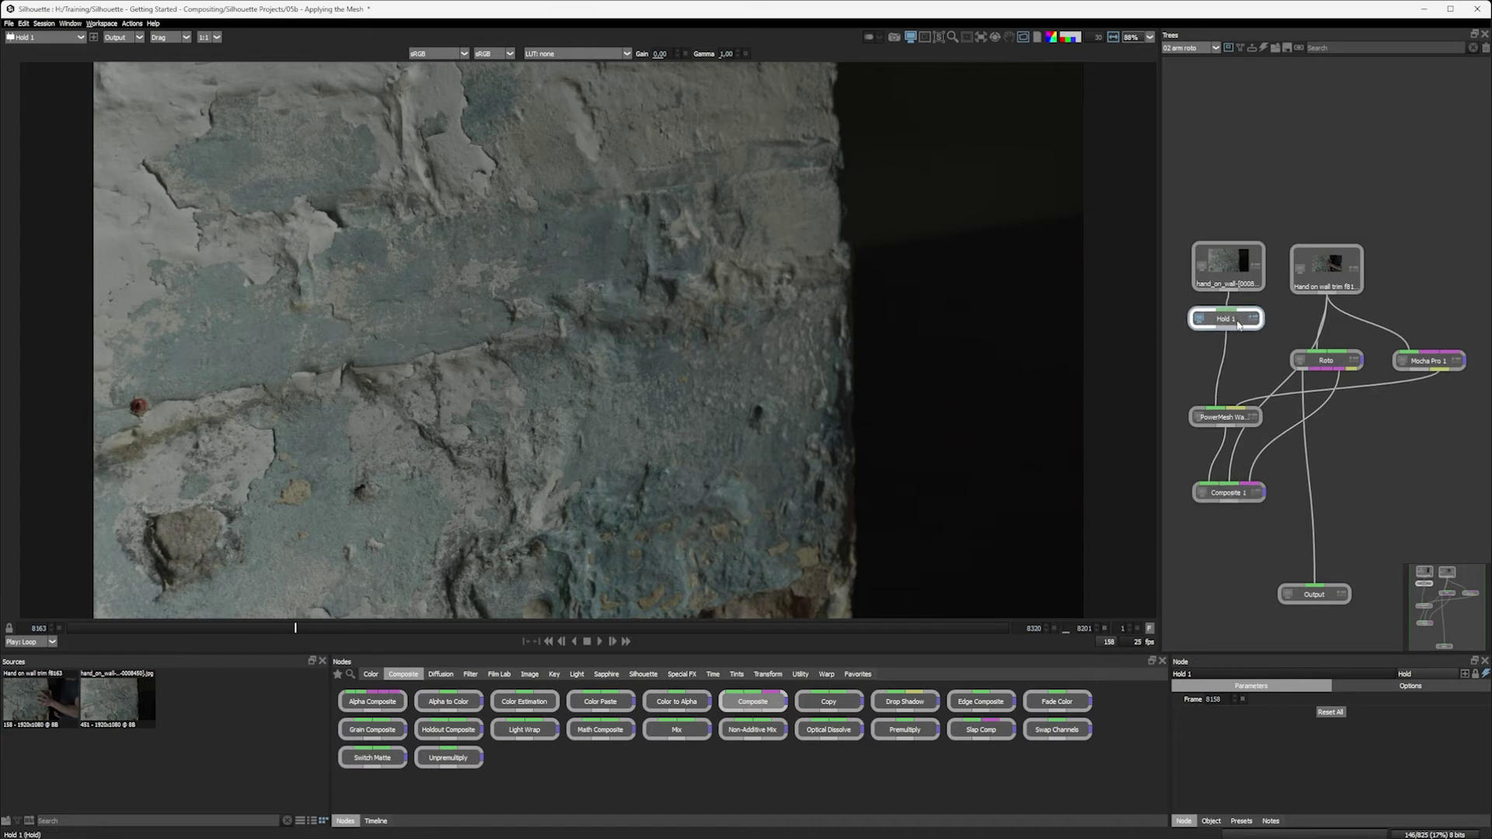
- Insert Transform 1 between Hold 1 and PowerMesh Warp, shifting the texture to 1271.17, 543.57
{"action": "left_click", "coordinate": [1229, 495]}
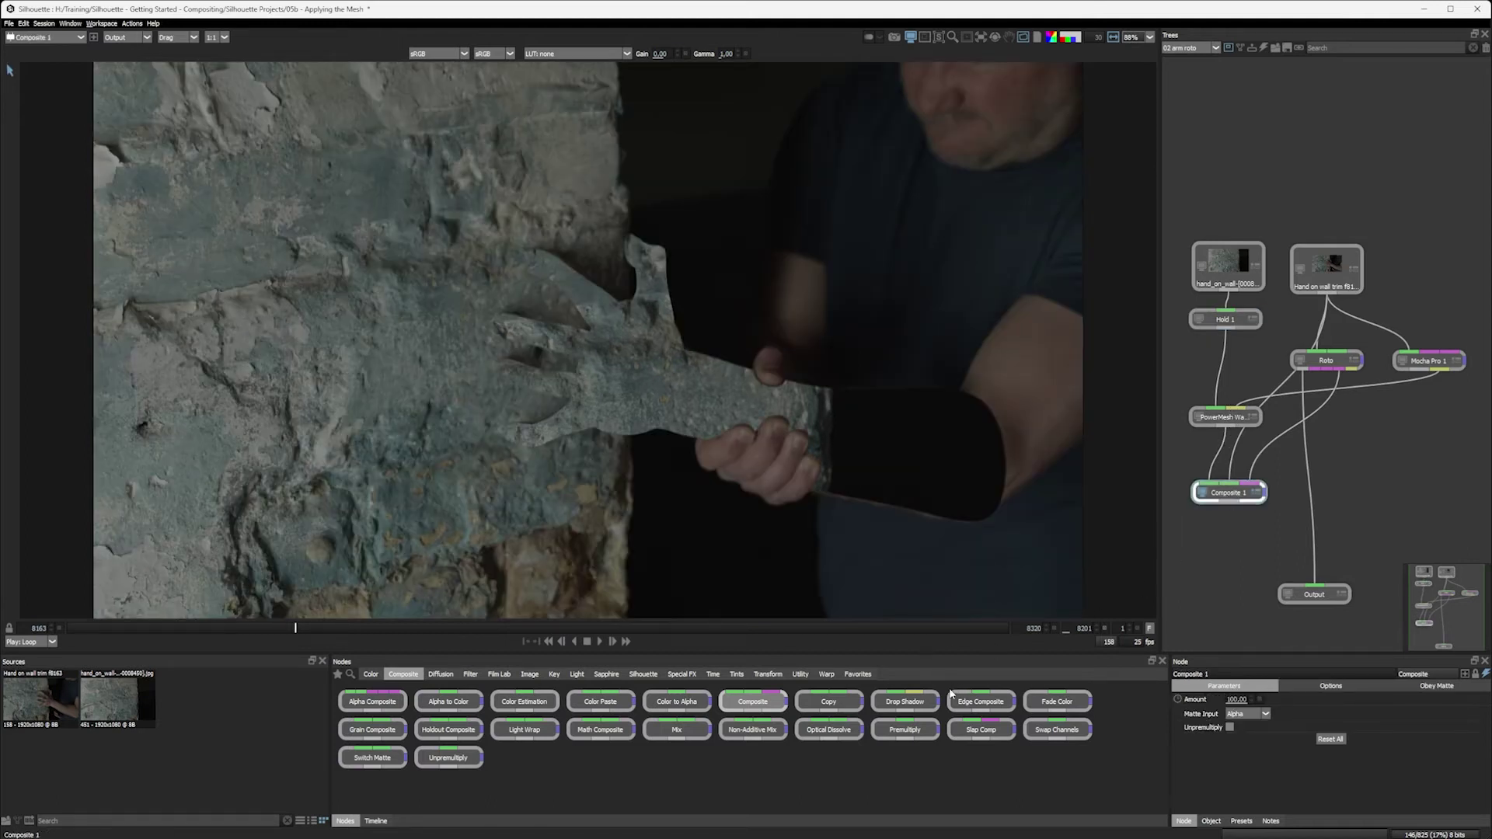
{"action": "left_click", "coordinate": [770, 675]}
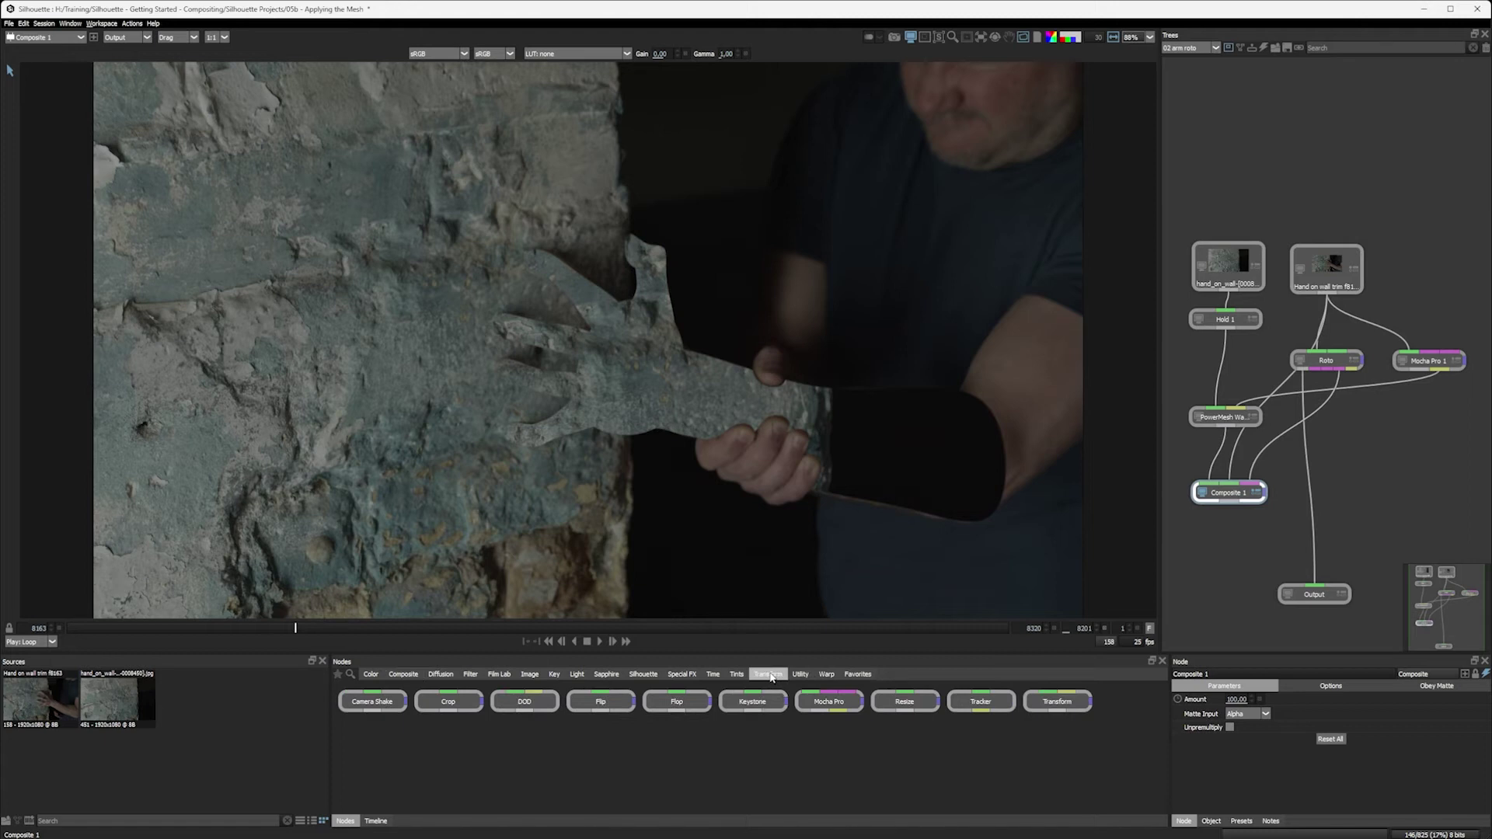
{"action": "key", "text": "ctrl+s"}
{"action": "left_click_drag", "start_coordinate": [1061, 706], "coordinate": [1227, 370]}
{"action": "left_click", "coordinate": [1224, 367]}
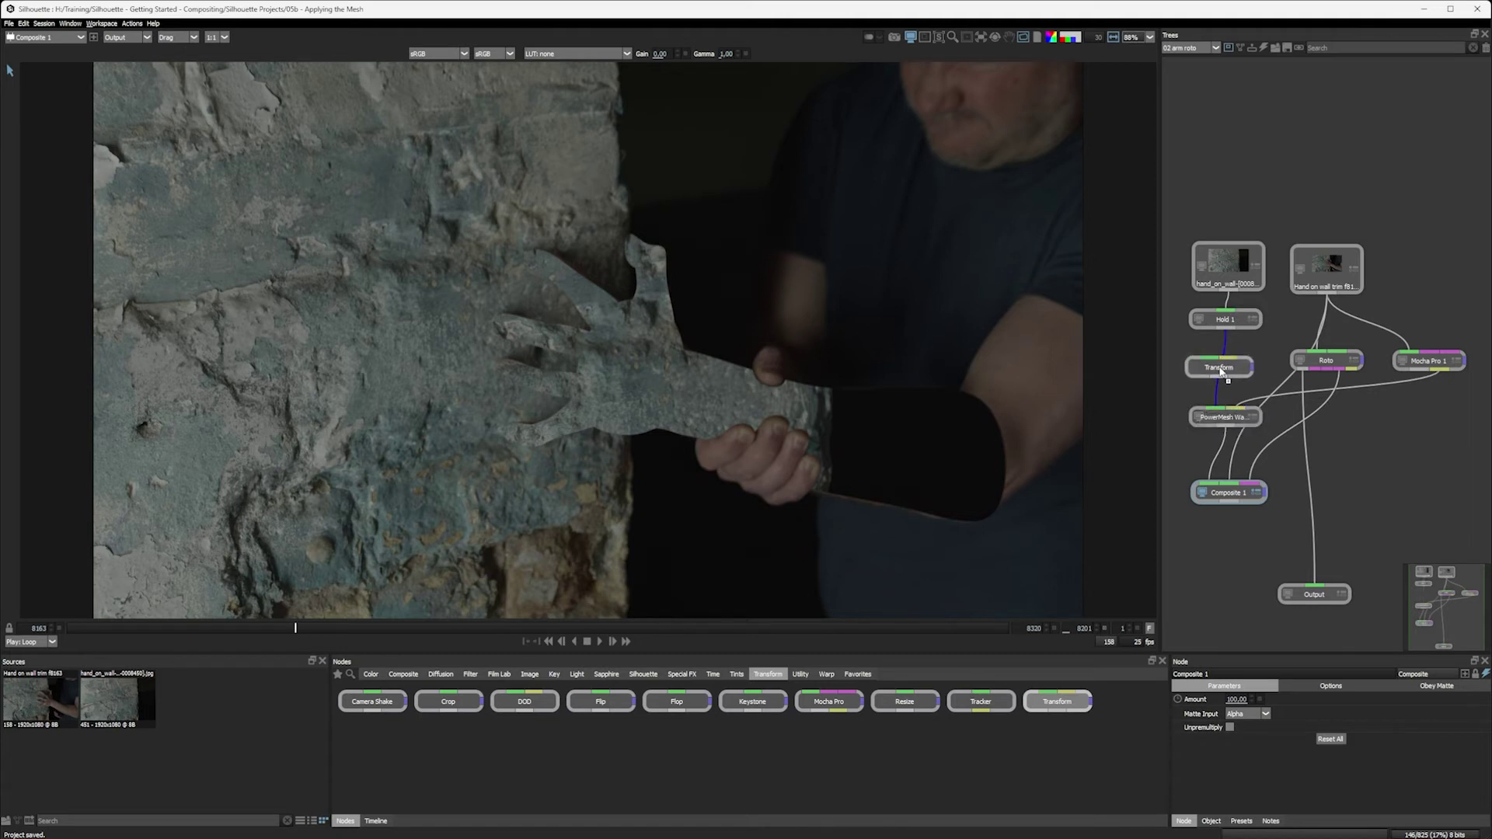
{"action": "left_click_drag", "start_coordinate": [593, 343], "coordinate": [750, 348]}
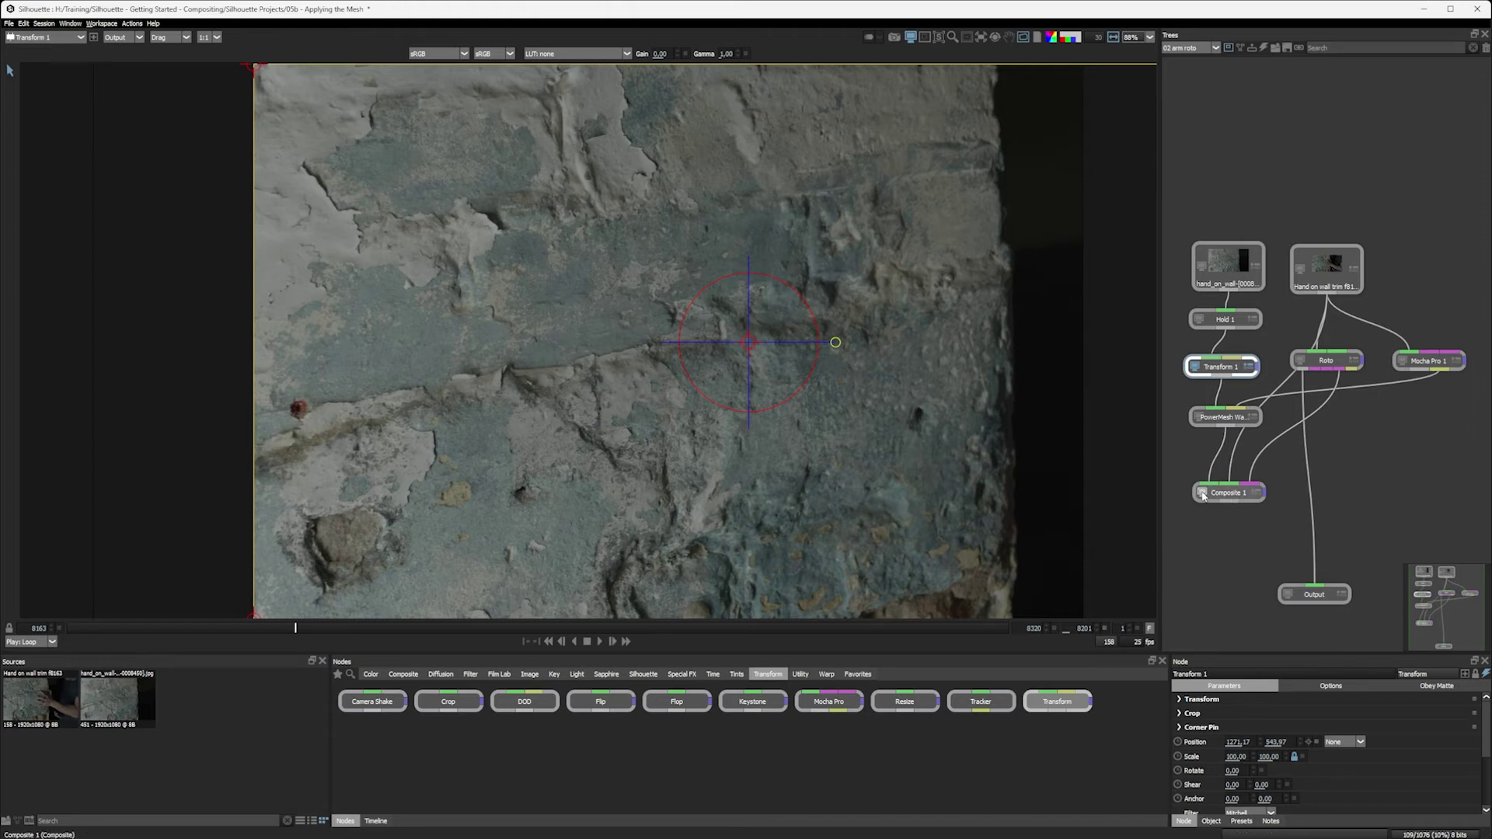
- Move the wall texture right to about 1402.80, 630.73, save, and play back to frame 8226
{"action": "left_click", "coordinate": [1208, 498]}
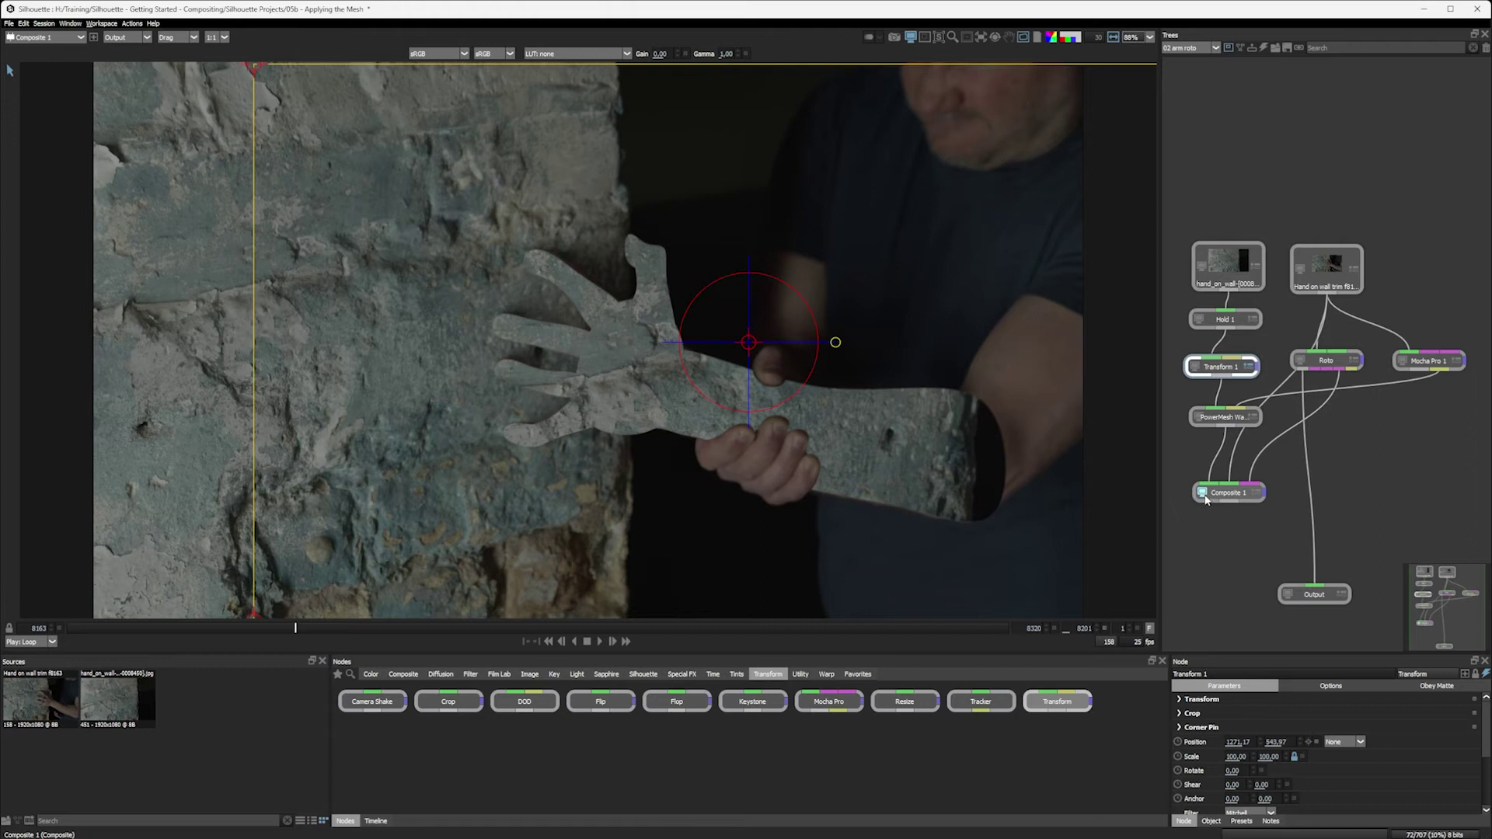
{"action": "left_click_drag", "start_coordinate": [748, 342], "coordinate": [816, 397]}
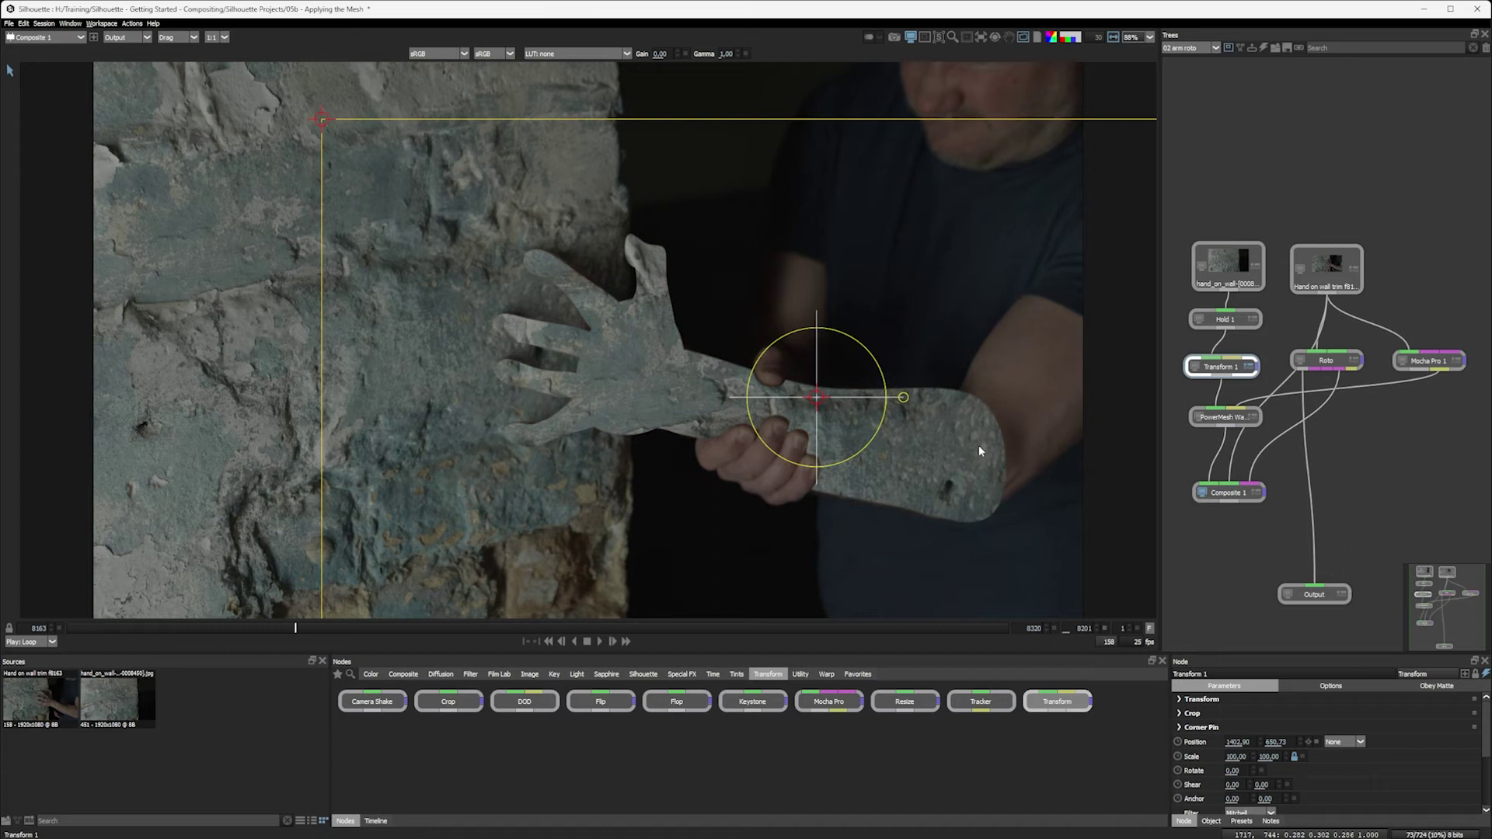
{"action": "key", "text": "ctrl+s"}
{"action": "left_click", "coordinate": [599, 641]}
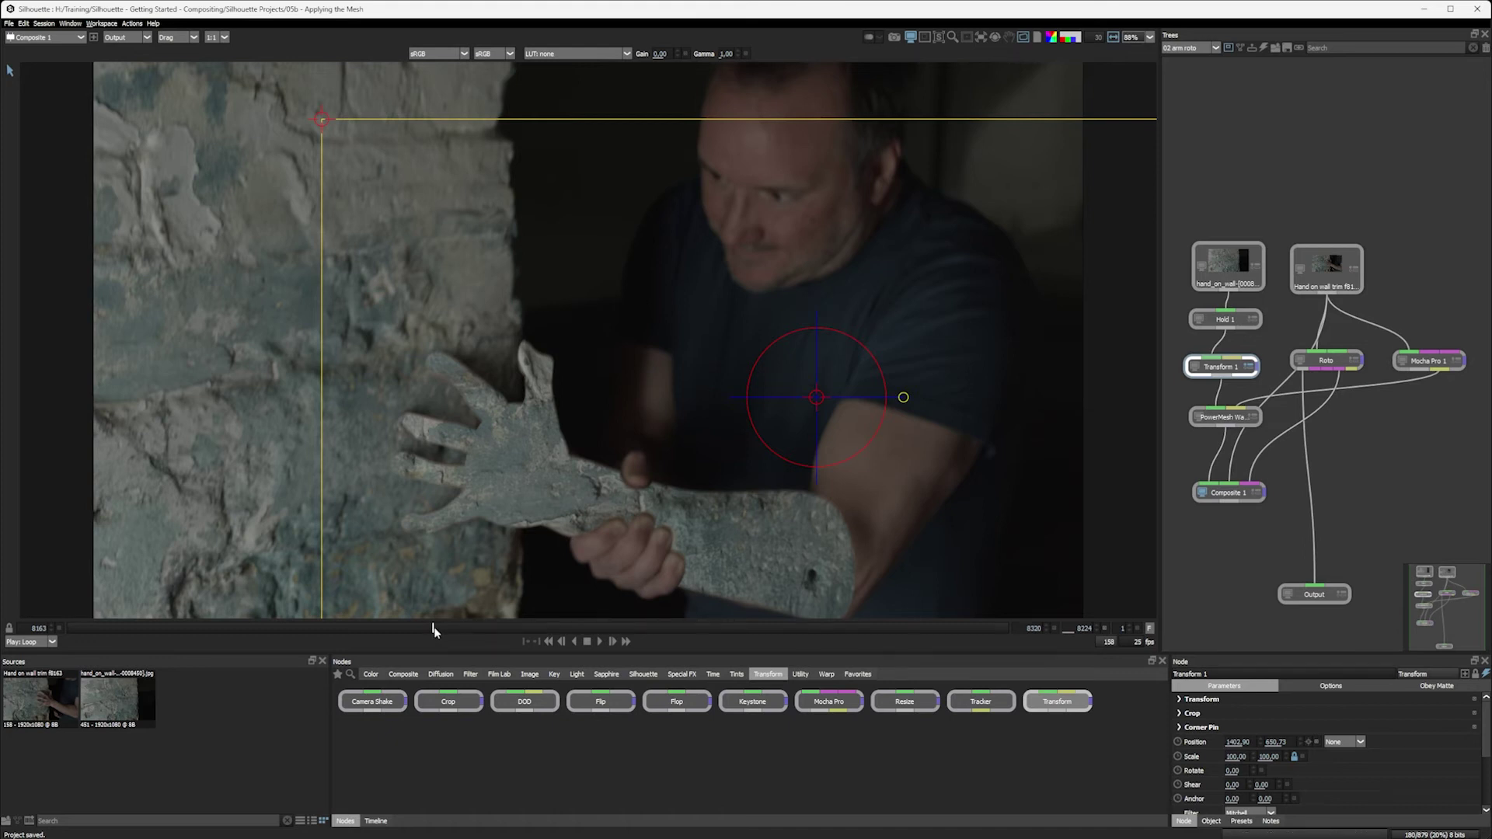
{"action": "left_click_drag", "start_coordinate": [433, 628], "coordinate": [445, 628]}
- Fade Composite 1's Amount to compare with the real arm, restore it to 100, and save
{"action": "left_click", "coordinate": [1226, 492]}
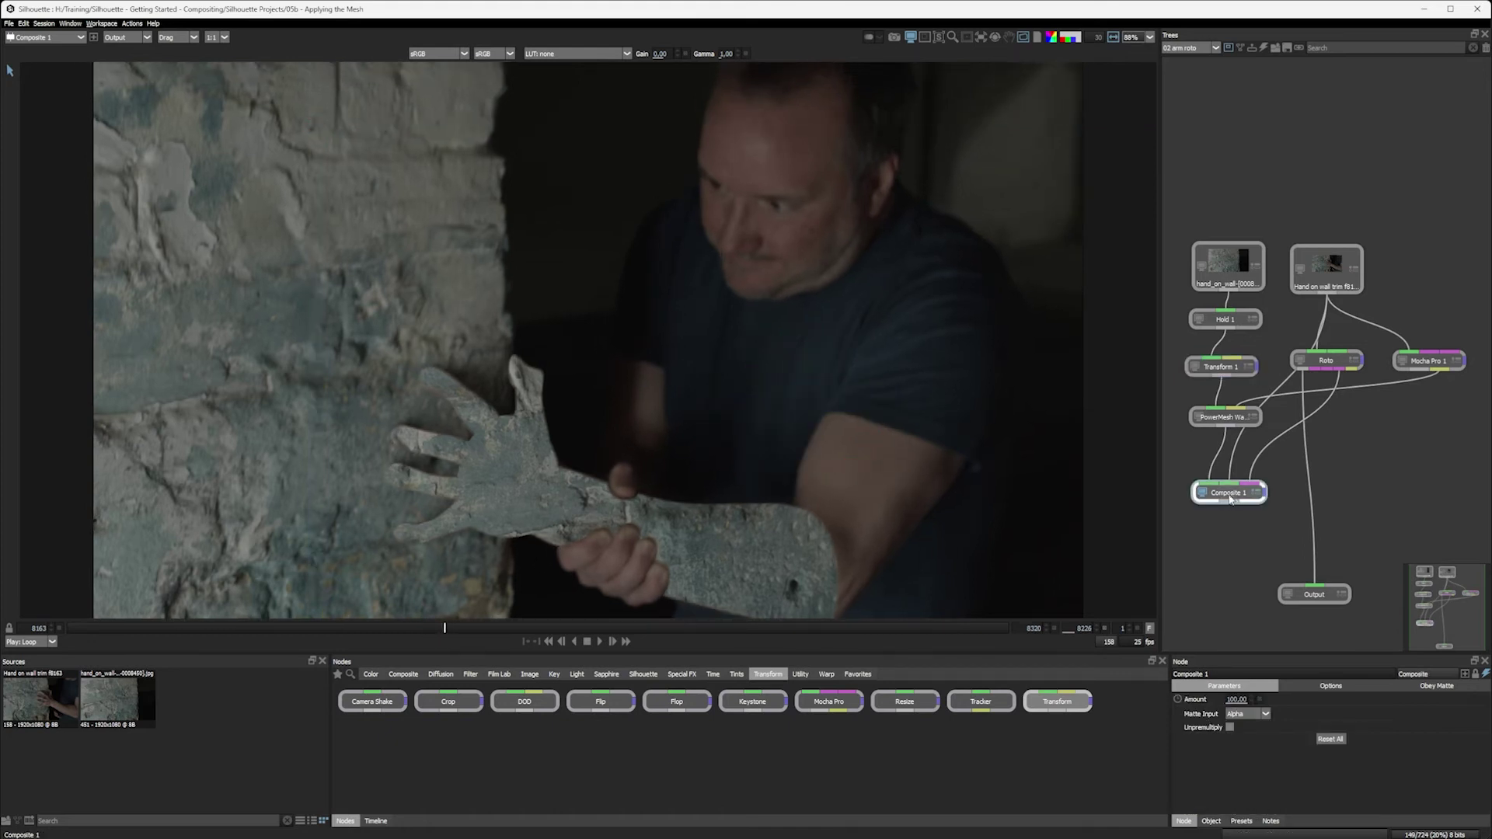
{"action": "left_click_drag", "start_coordinate": [1228, 699], "coordinate": [1191, 705]}
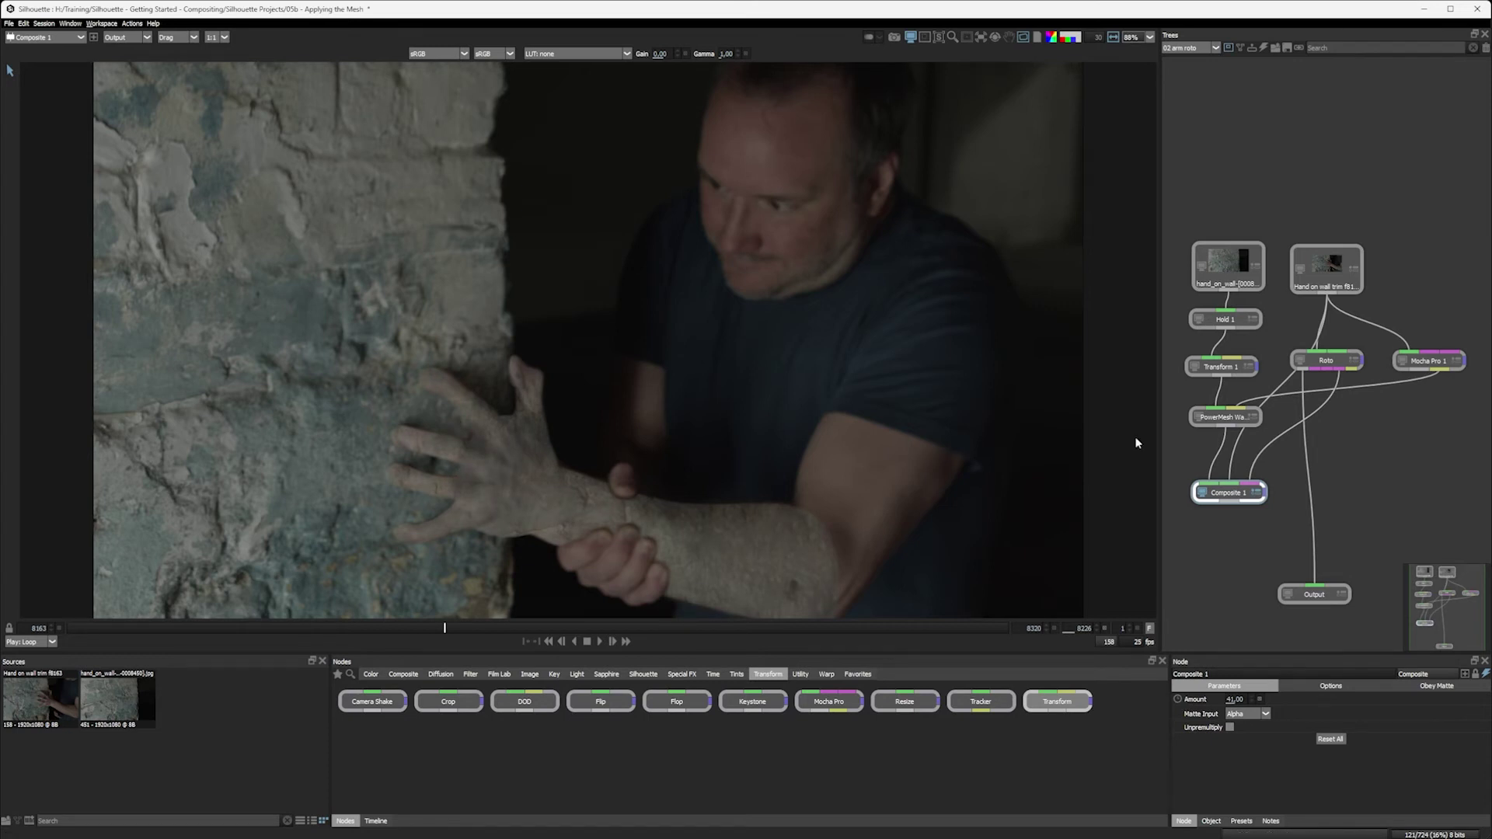
{"action": "left_click_drag", "start_coordinate": [1189, 700], "coordinate": [1290, 698]}
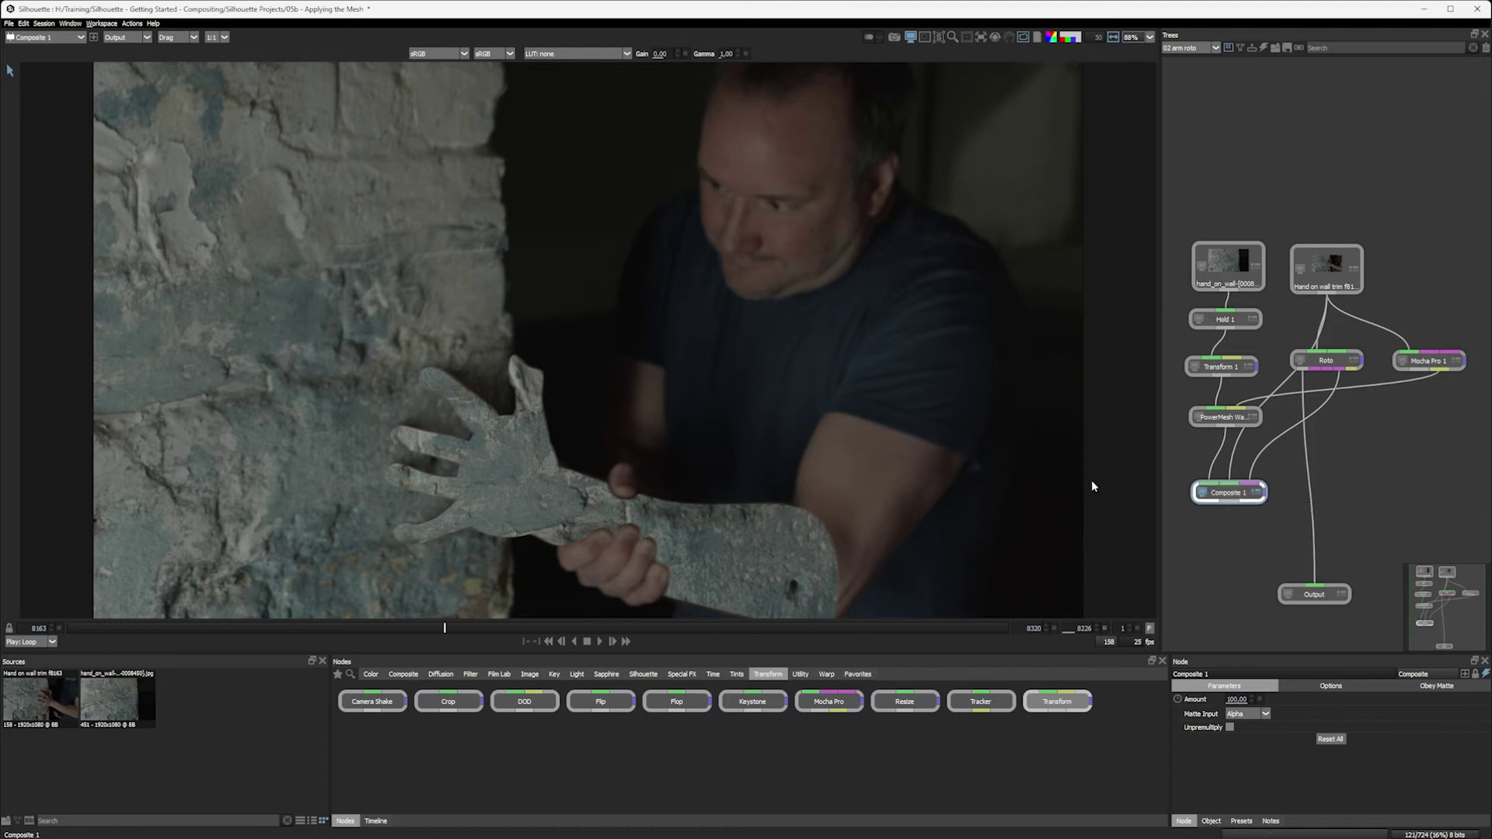
{"action": "key", "text": "ctrl+s"}
- Replace Composite 1 with a Math Composite 1 node set to Add at Level 100
{"action": "left_click", "coordinate": [402, 674]}
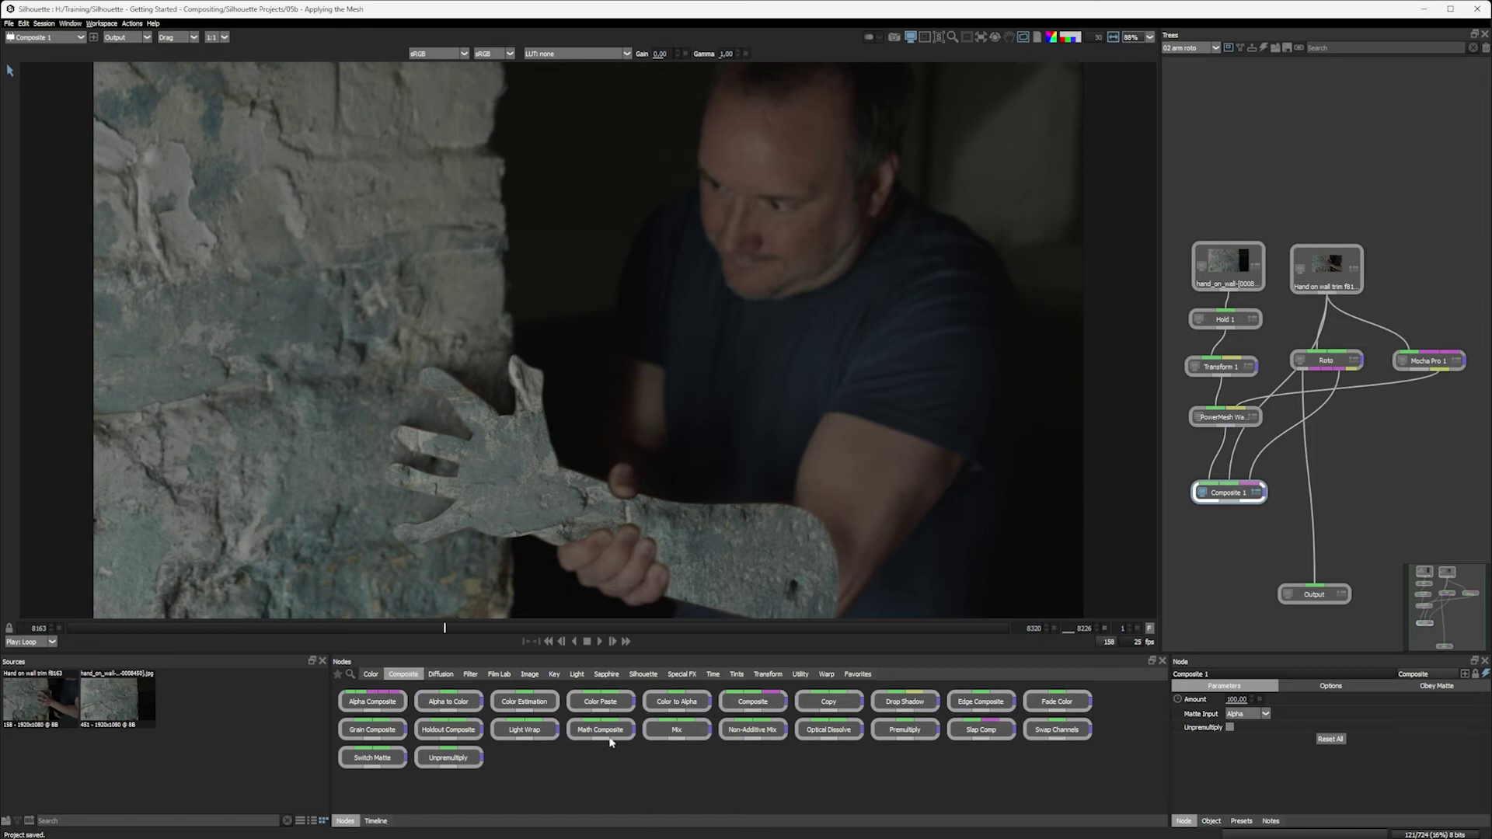
{"action": "left_click_drag", "start_coordinate": [611, 732], "coordinate": [1229, 538]}
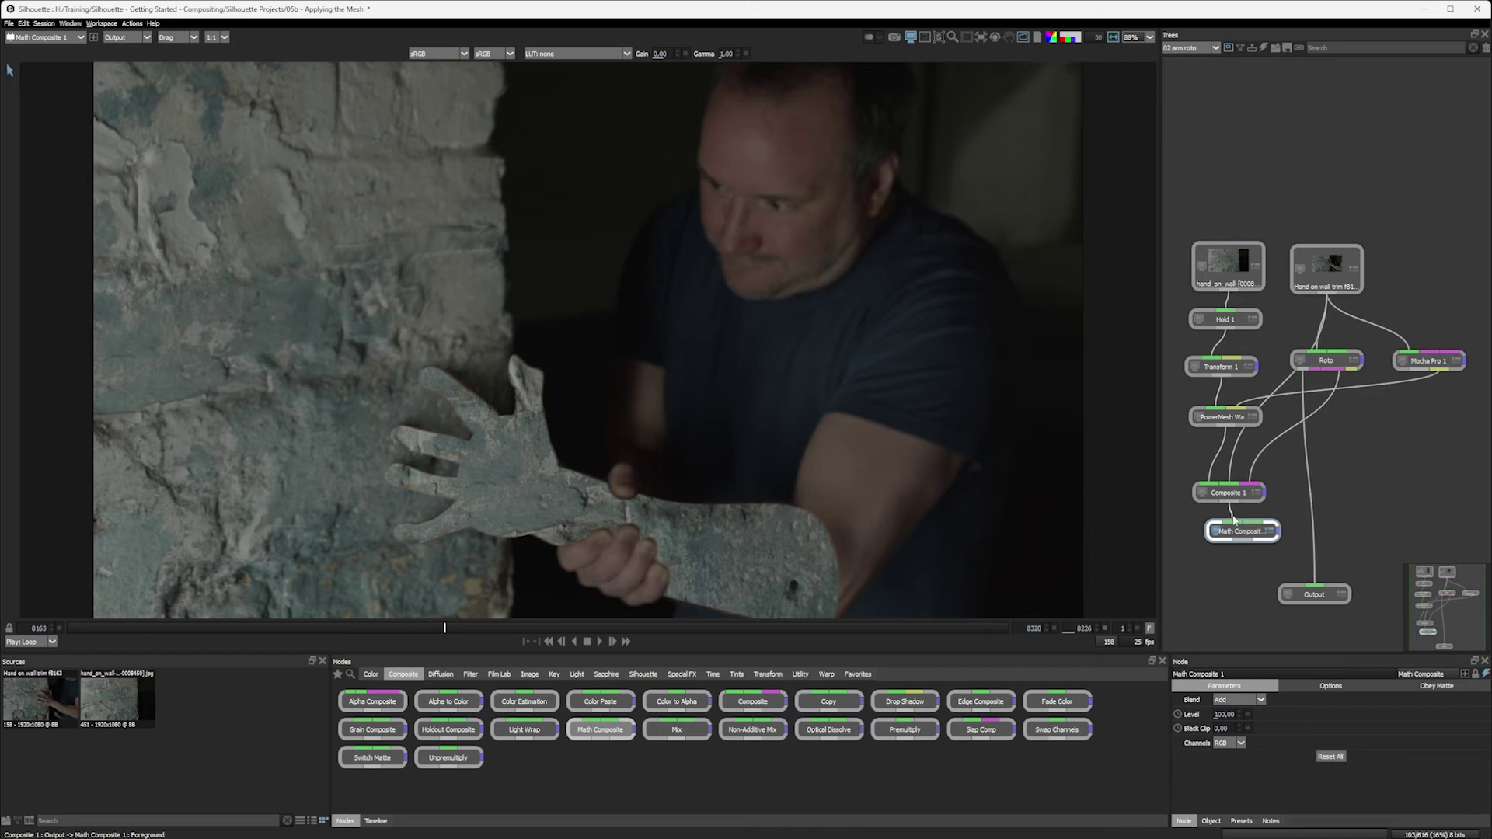
{"action": "key", "text": "ctrl+z"}
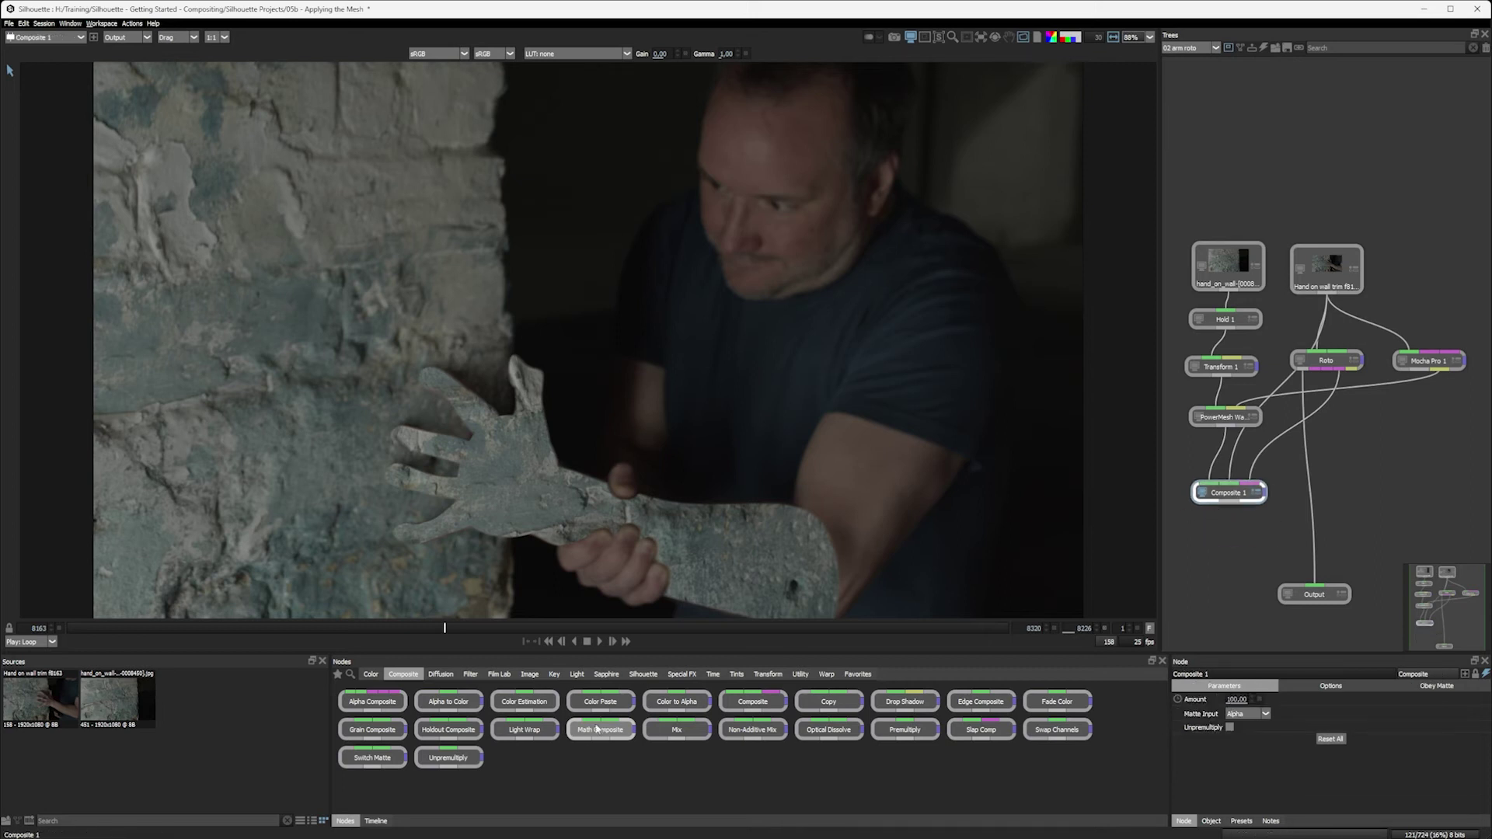
{"action": "left_click_drag", "start_coordinate": [604, 735], "coordinate": [1244, 497]}
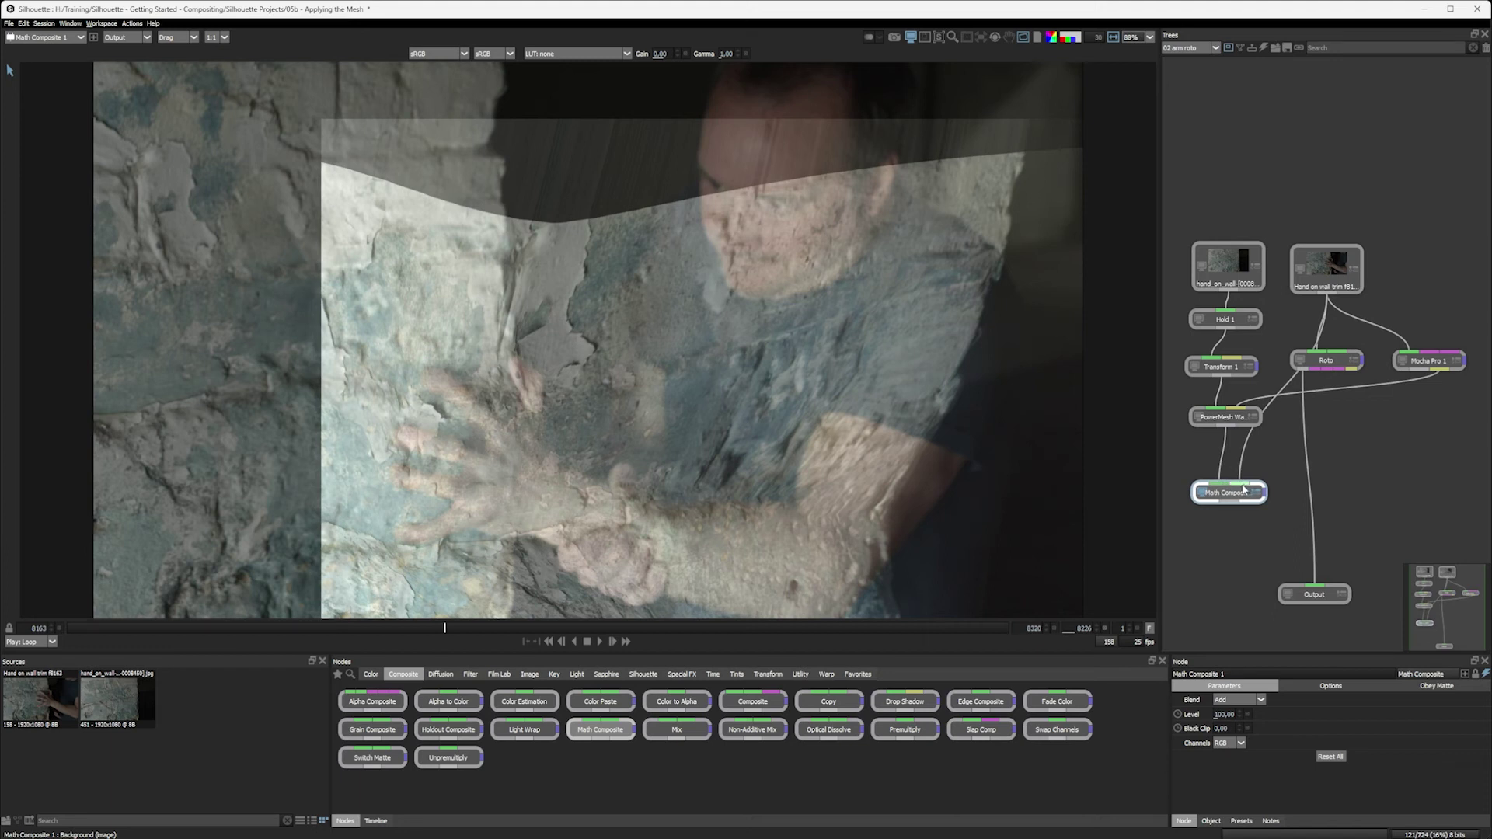
{"action": "left_click_drag", "start_coordinate": [1244, 489], "coordinate": [1262, 490]}
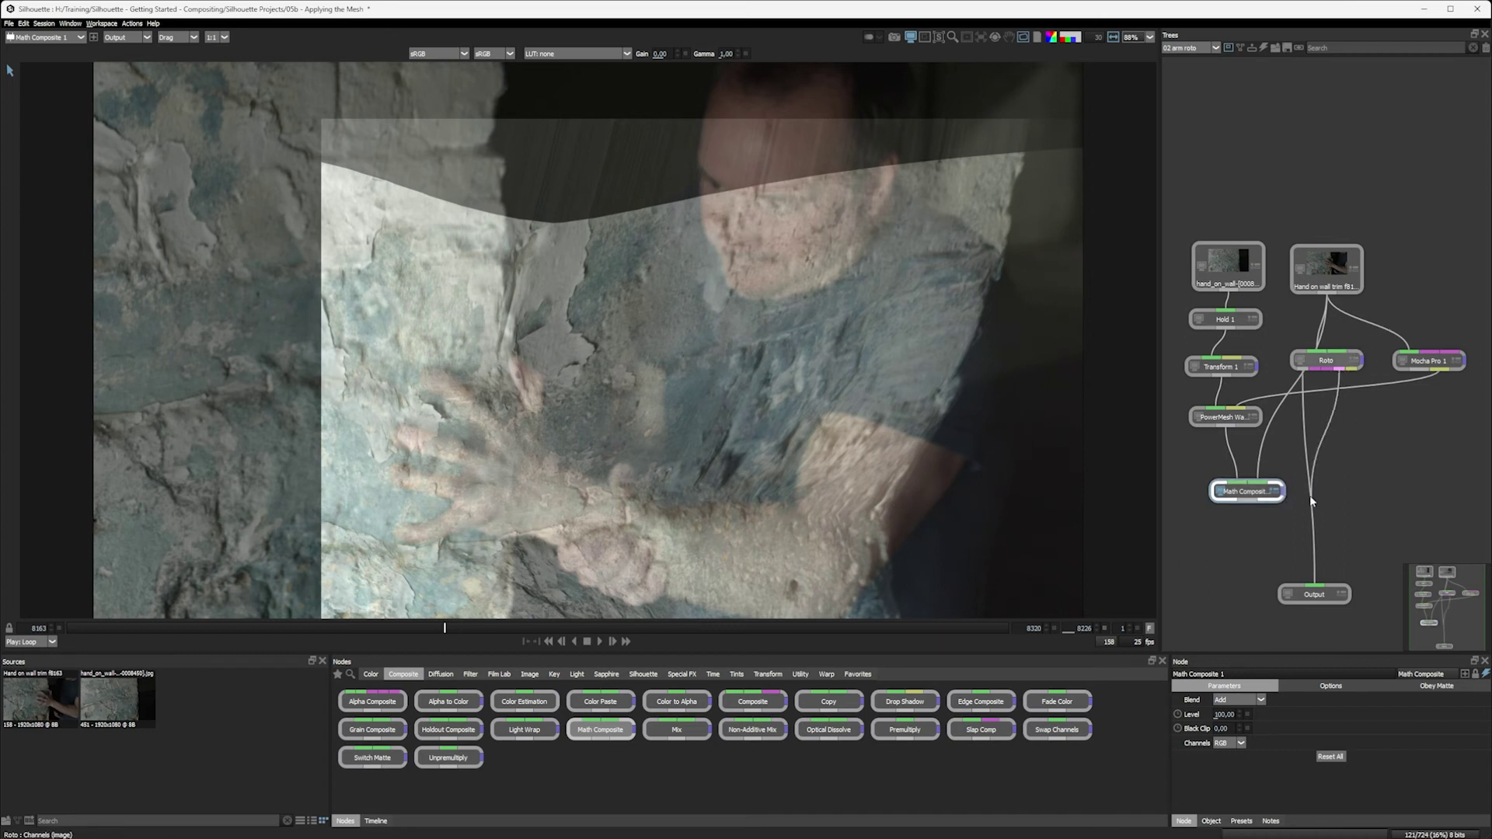
- Feed the Roto matte into Math Composite 1 and enable Obey on the Alpha matte at opacity 100
{"action": "left_click_drag", "start_coordinate": [1310, 501], "coordinate": [1286, 498]}
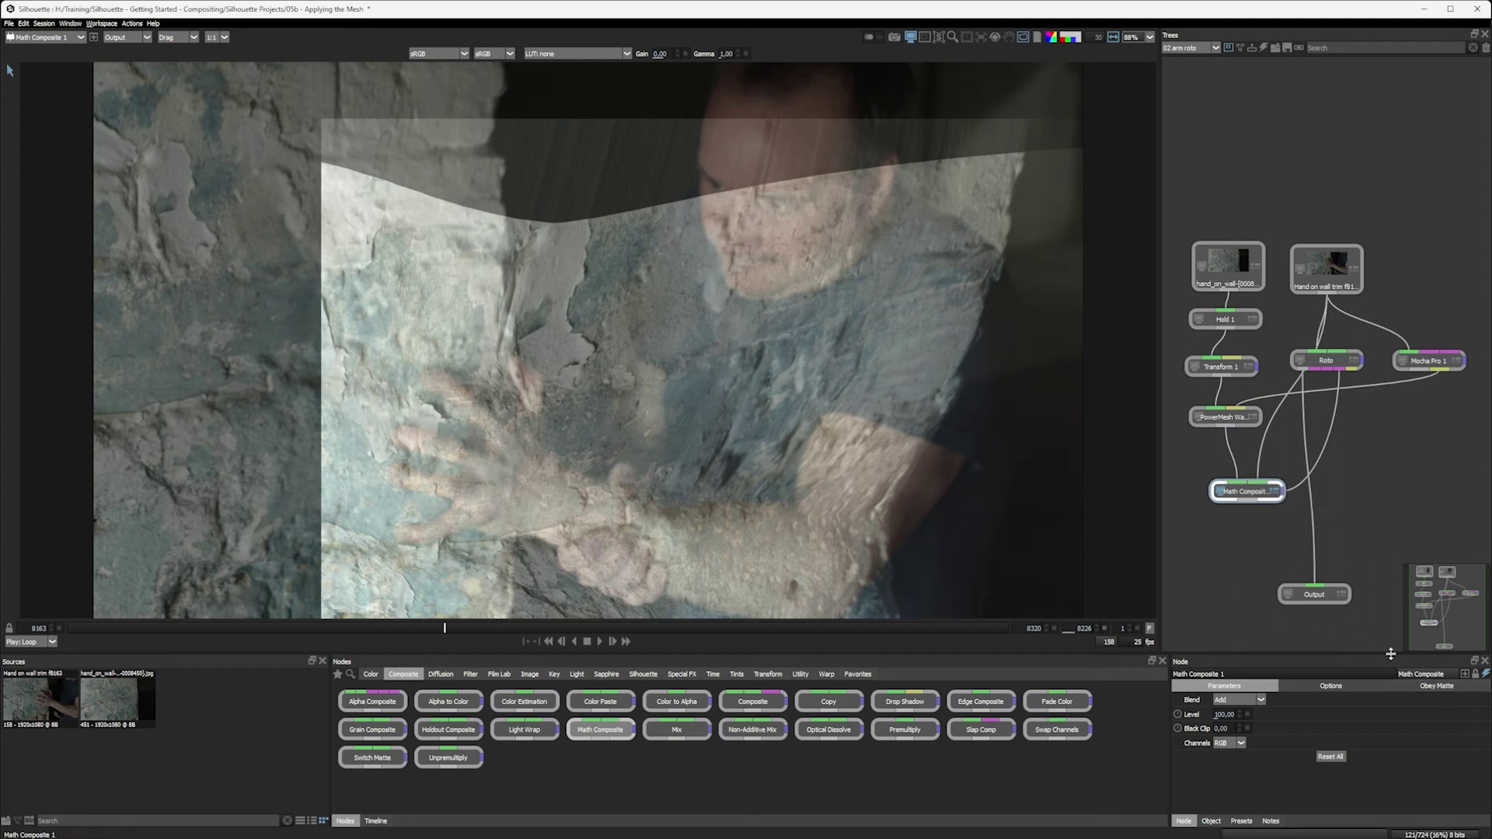
{"action": "left_click", "coordinate": [1462, 687]}
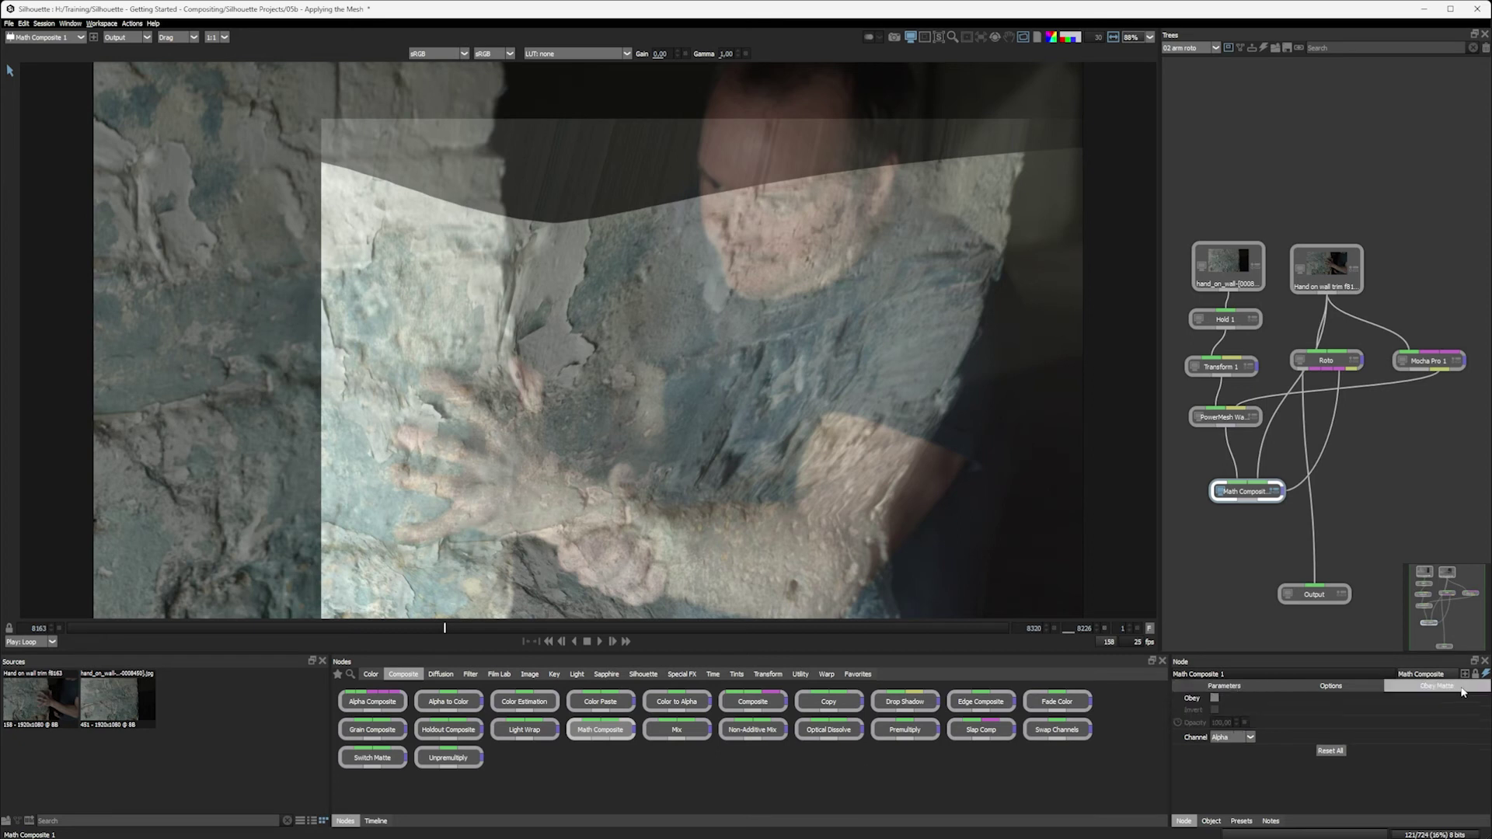
{"action": "left_click", "coordinate": [1215, 698]}
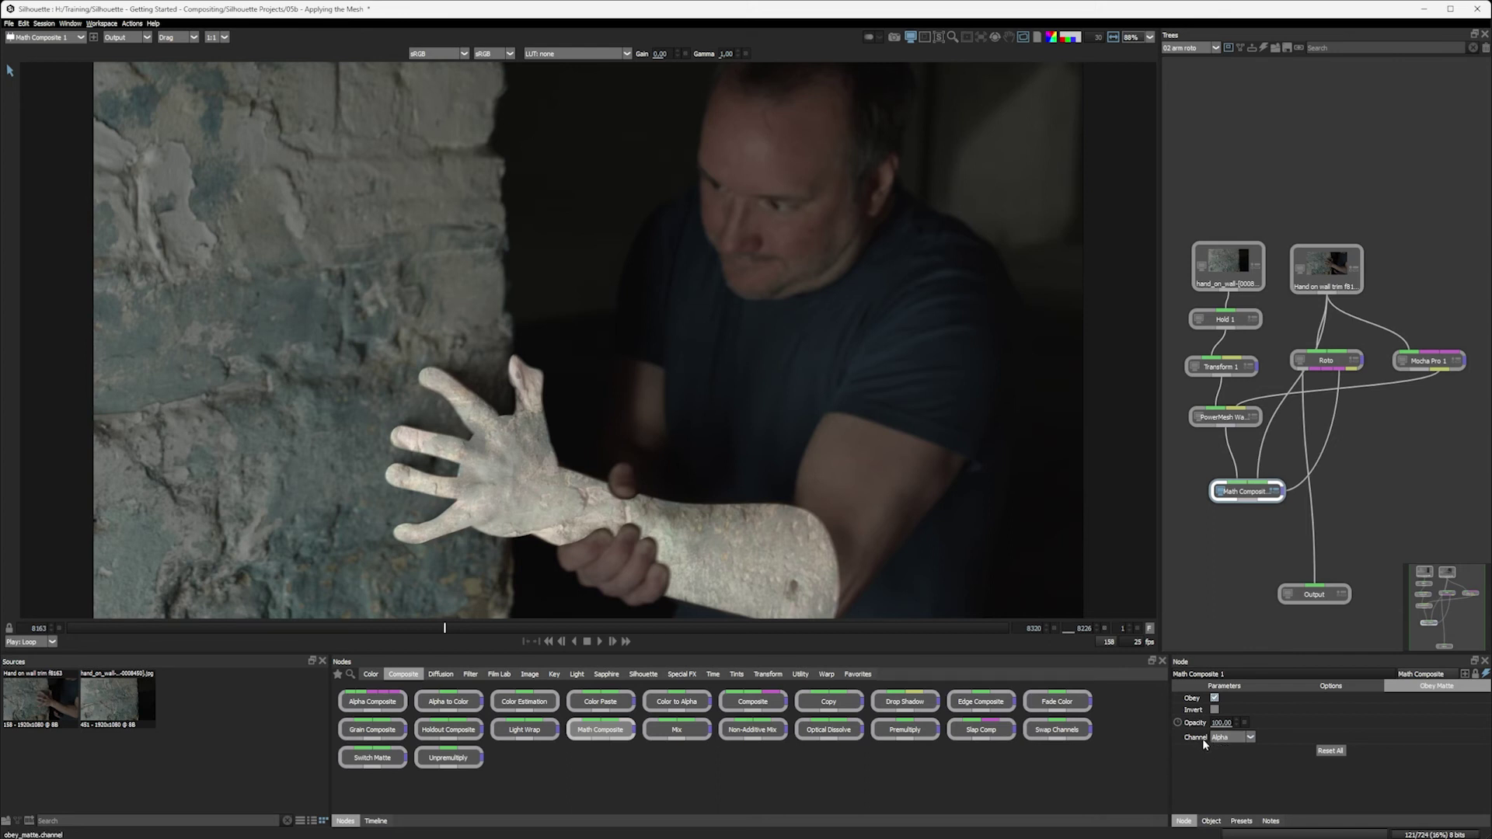
{"action": "mouse_move", "coordinate": [1194, 723]}
{"action": "left_mouse_down"}
{"action": "mouse_move", "coordinate": [1124, 717]}
{"action": "mouse_move", "coordinate": [1222, 723]}
{"action": "left_mouse_up"}
- Try Multiply, Overlay and Soft Light blends on Math Composite 1, ending on Soft Light
{"action": "left_click", "coordinate": [1258, 689]}
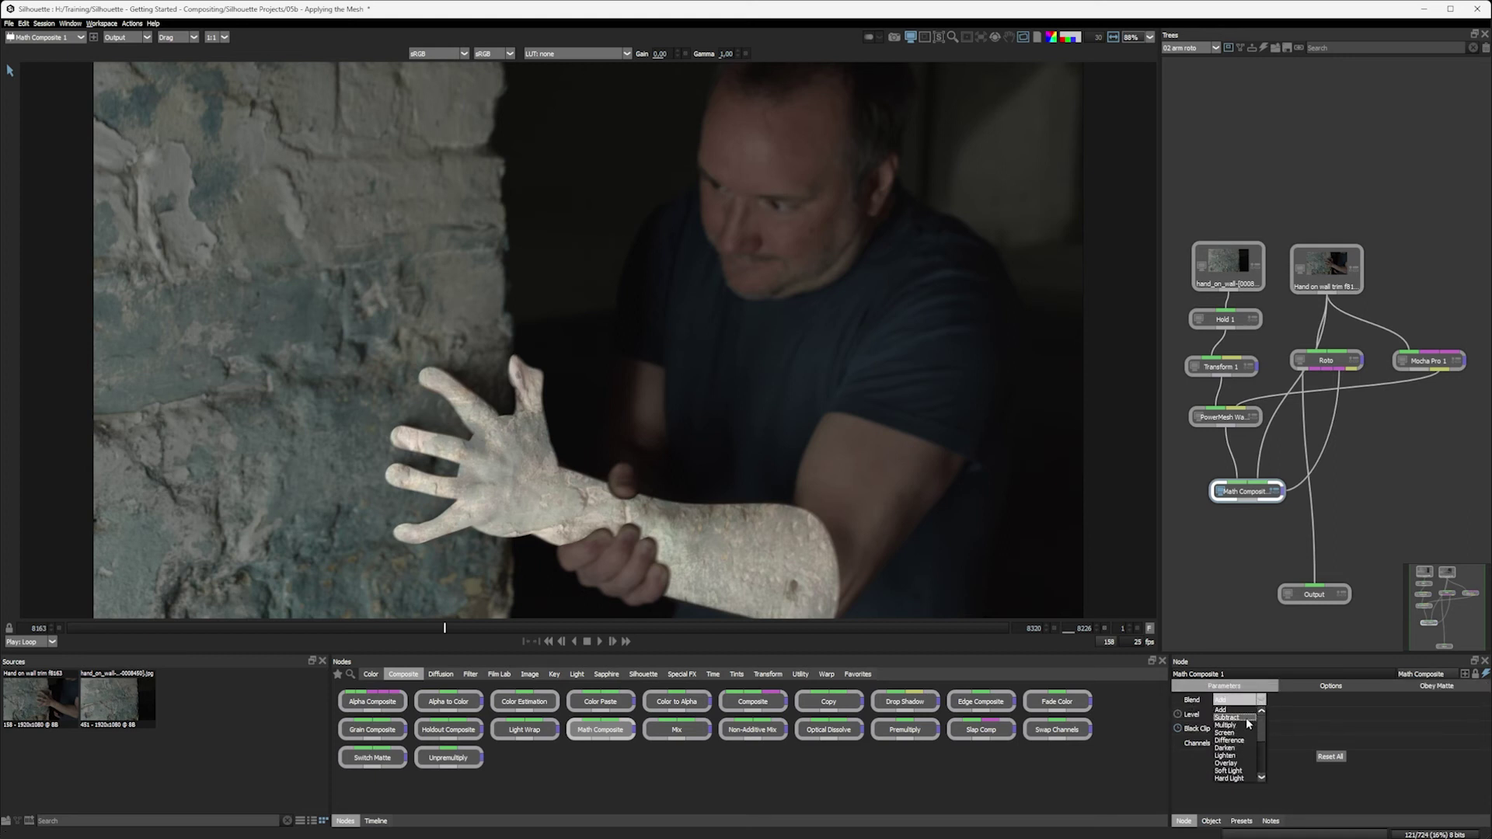
{"action": "left_click", "coordinate": [1248, 726]}
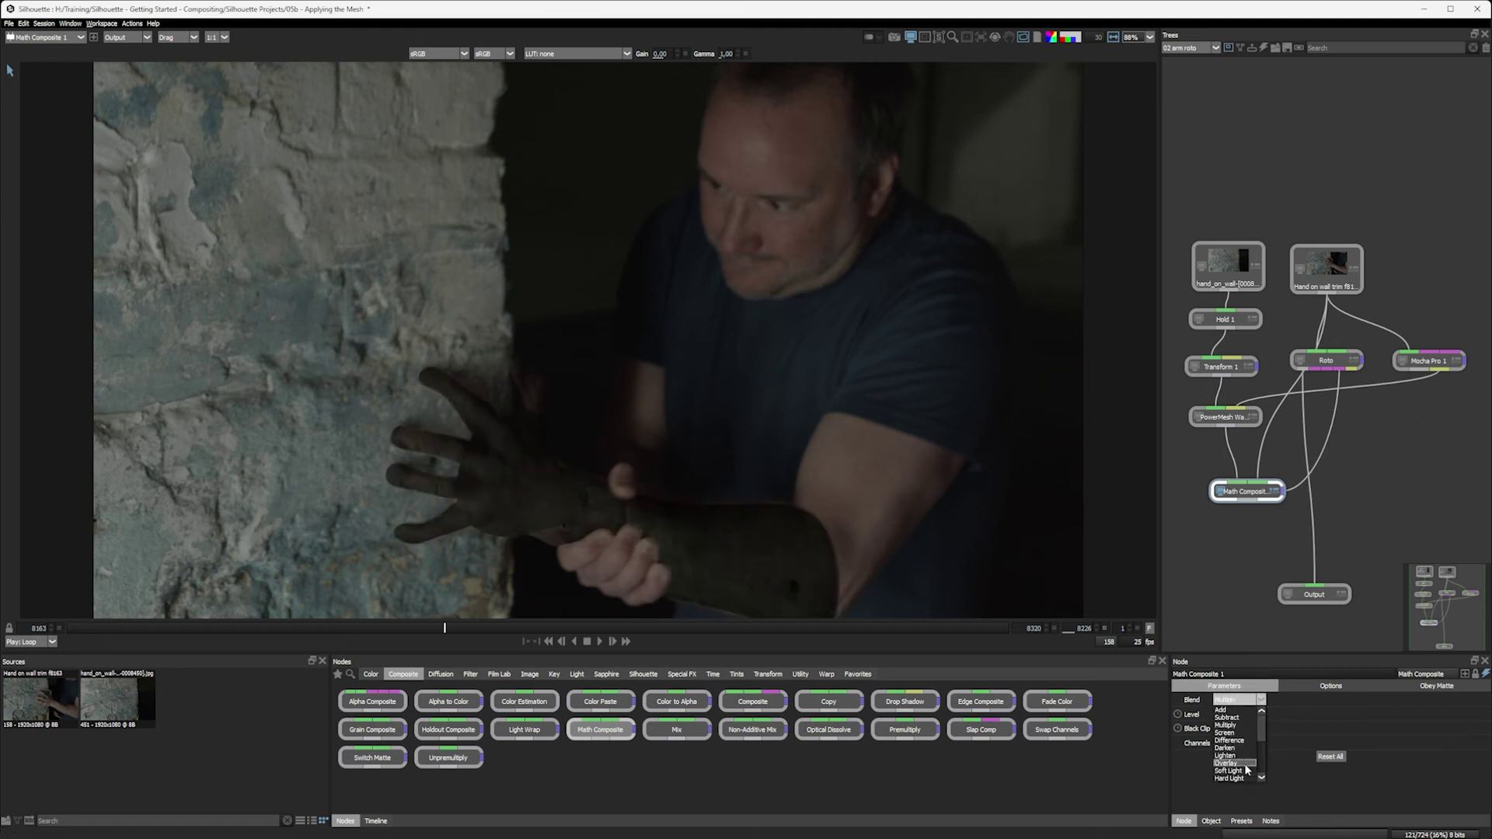
{"action": "left_click", "coordinate": [1243, 764]}
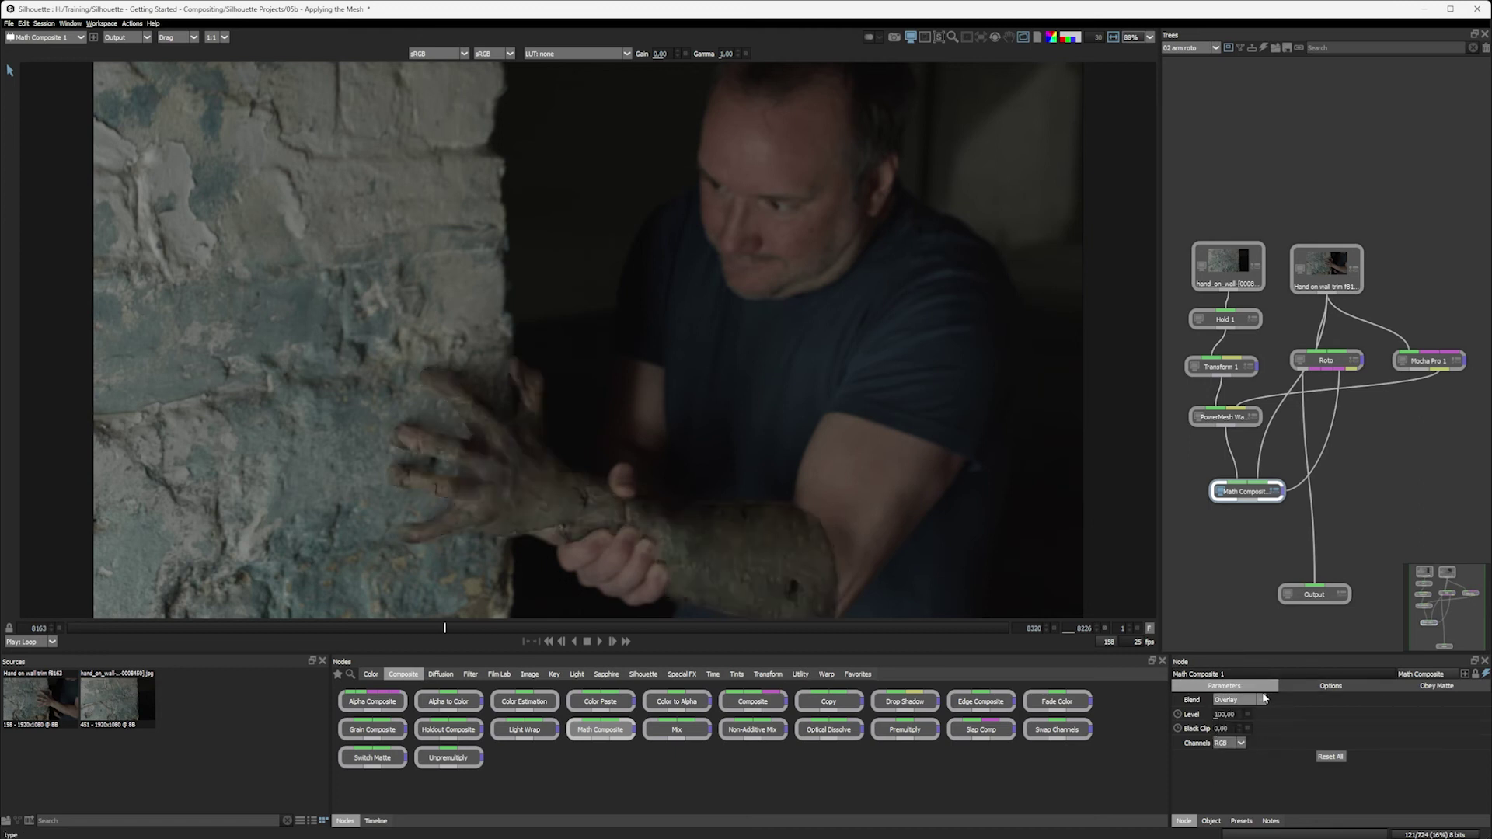
{"action": "left_click", "coordinate": [1232, 771]}
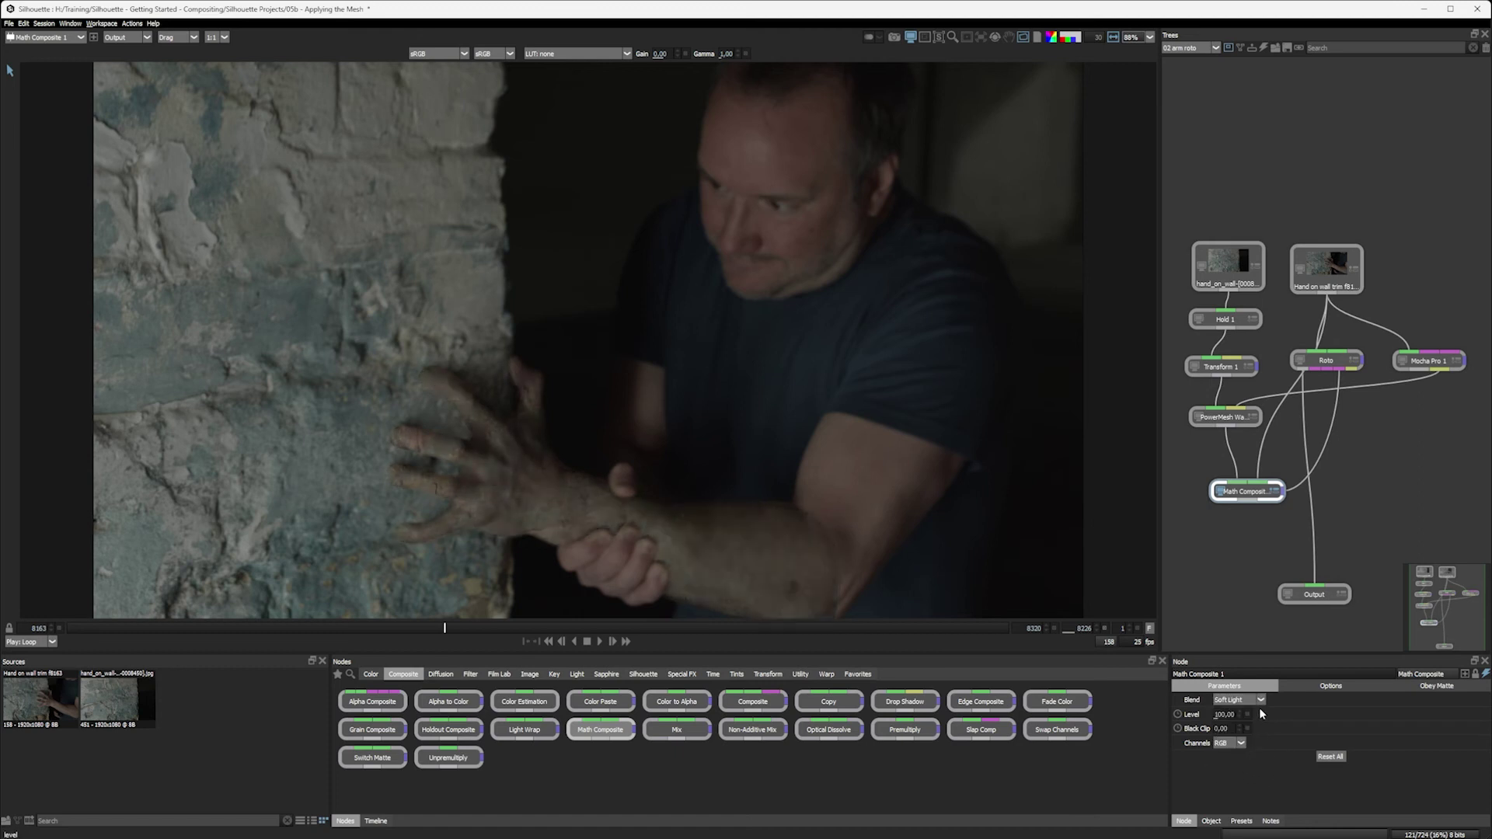